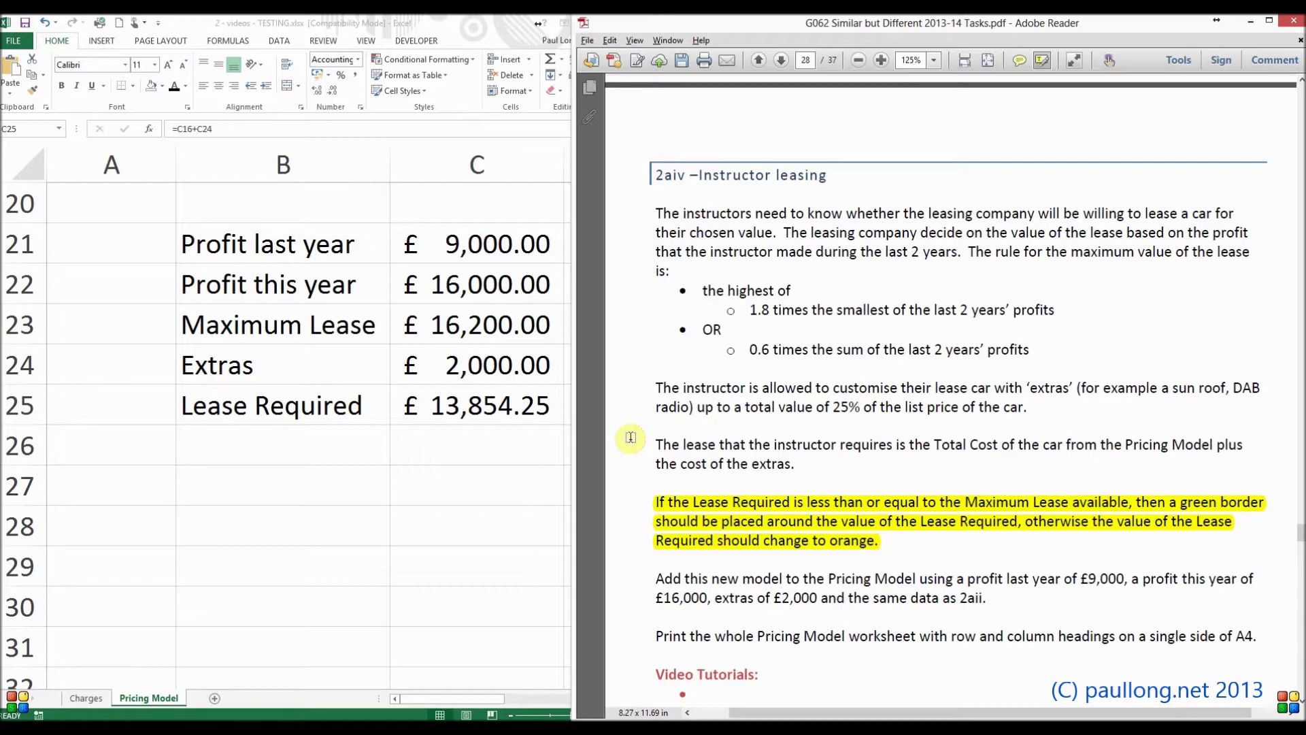
# Step: Review the Maximum Lease formula in C23 and Lease Required in C25 against the task document
pyautogui.click(482, 407)
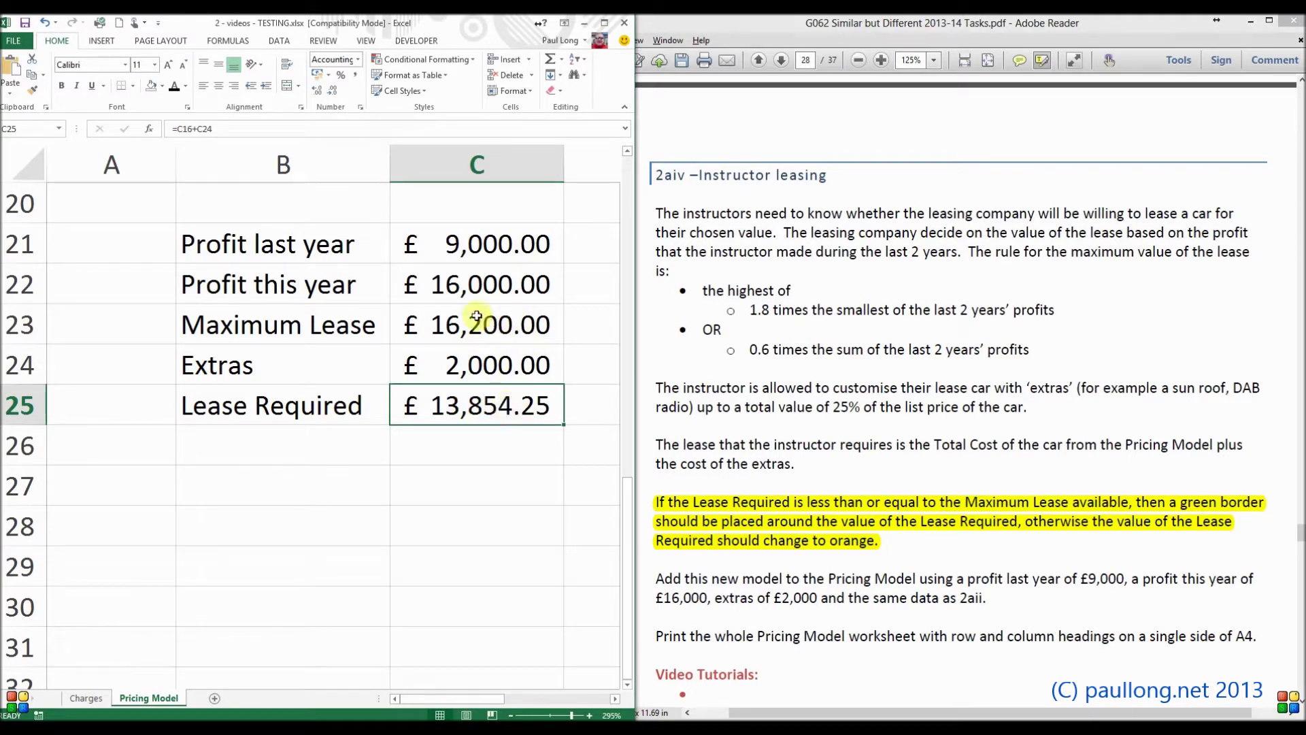
pyautogui.click(456, 325)
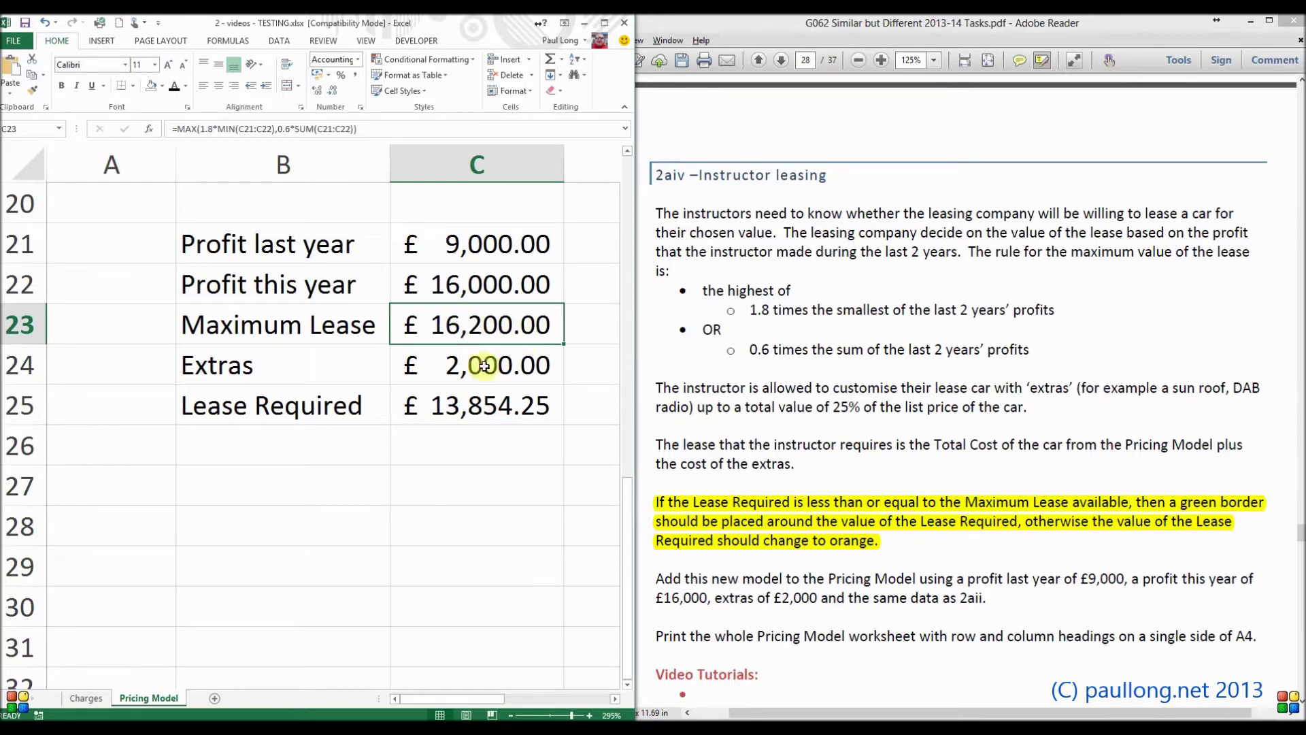
pyautogui.click(510, 414)
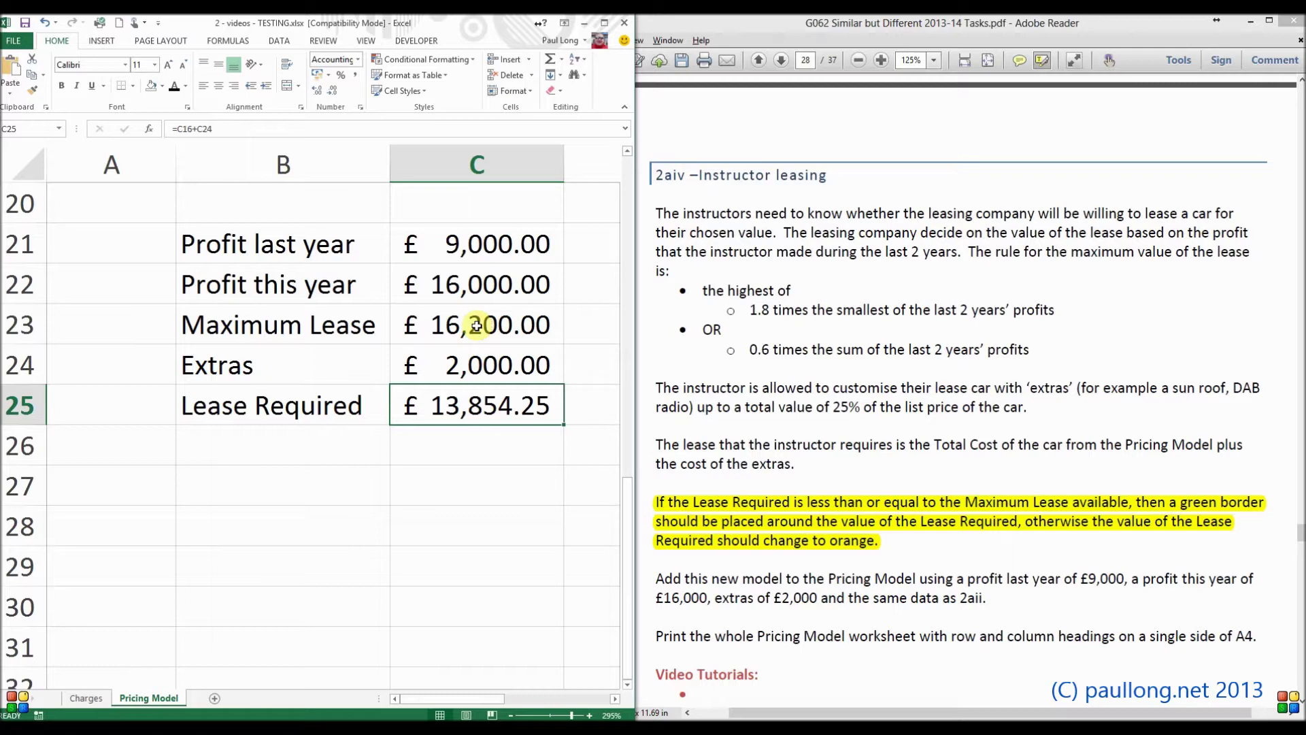
pyautogui.click(718, 507)
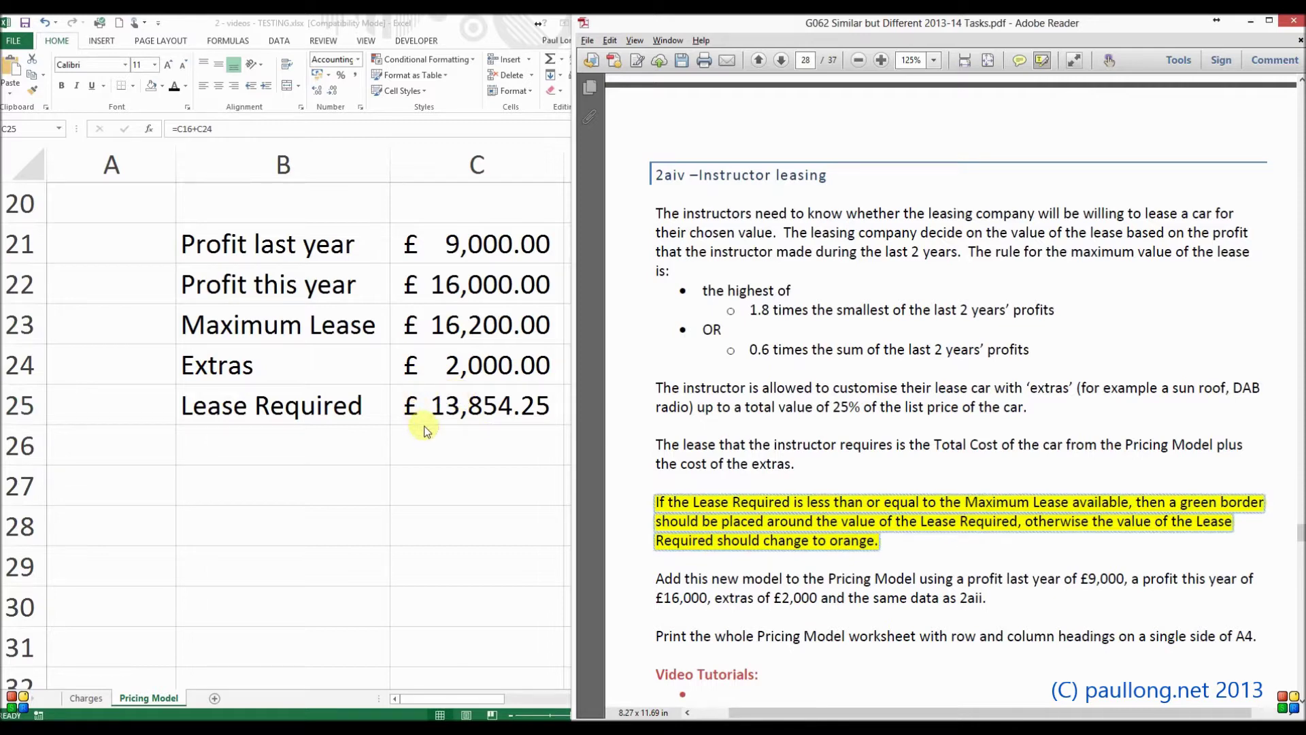
# Step: Minimize the task document and maximize the Pricing Model workbook to full screen
pyautogui.click(1250, 21)
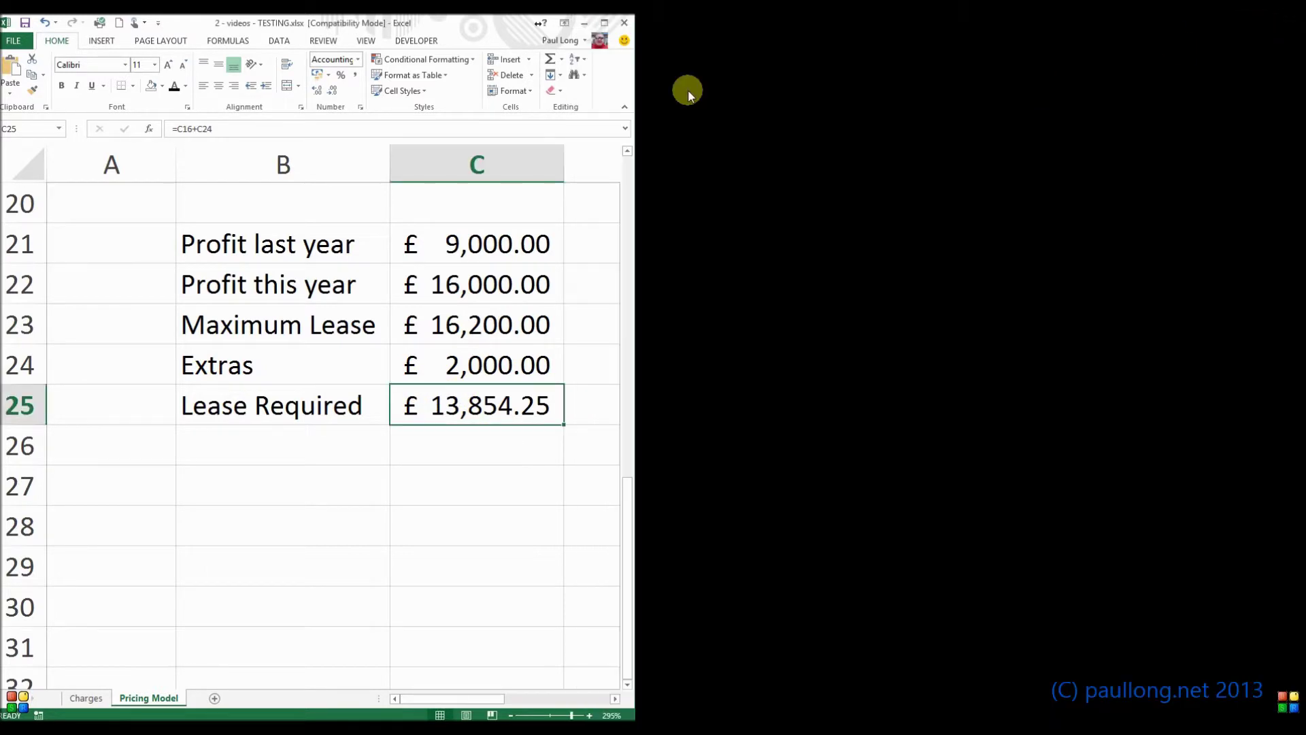
pyautogui.click(604, 22)
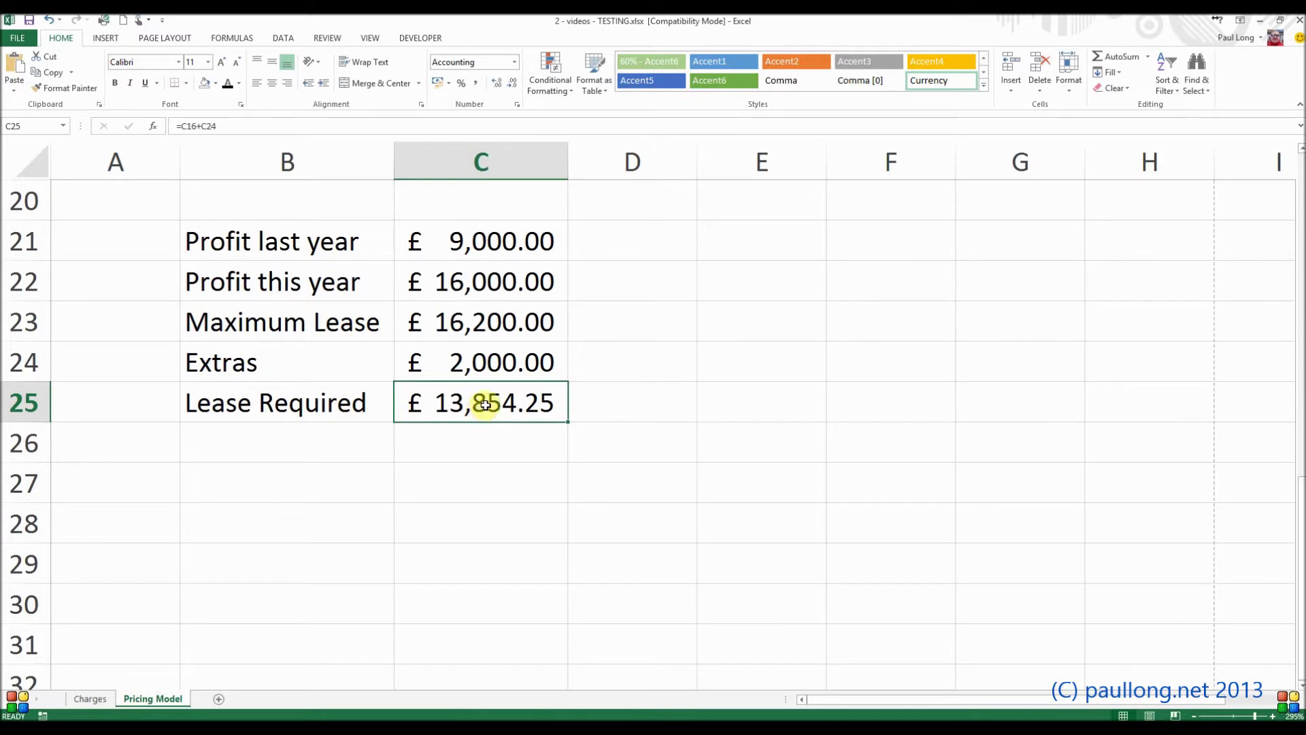
pyautogui.click(566, 91)
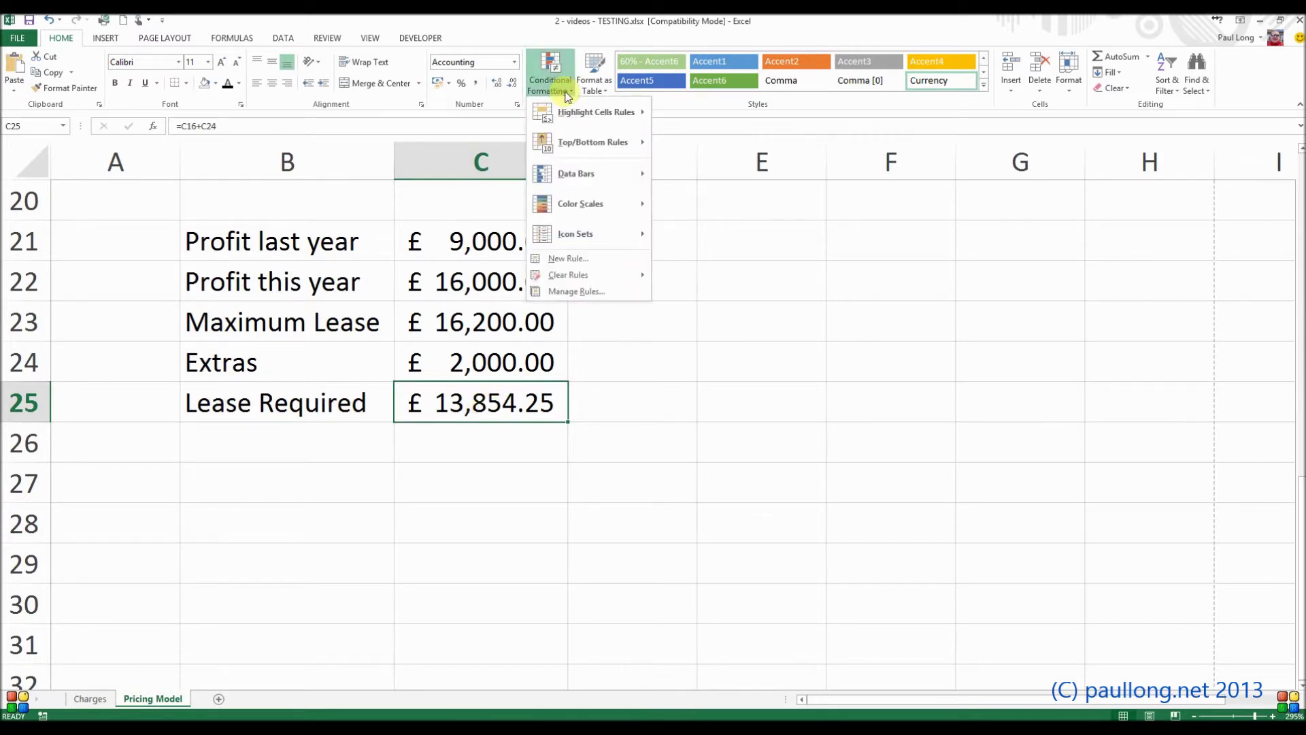
# Step: Create a 'Format only cells that contain' rule: Cell Value less than or equal to =$C$23
pyautogui.click(571, 262)
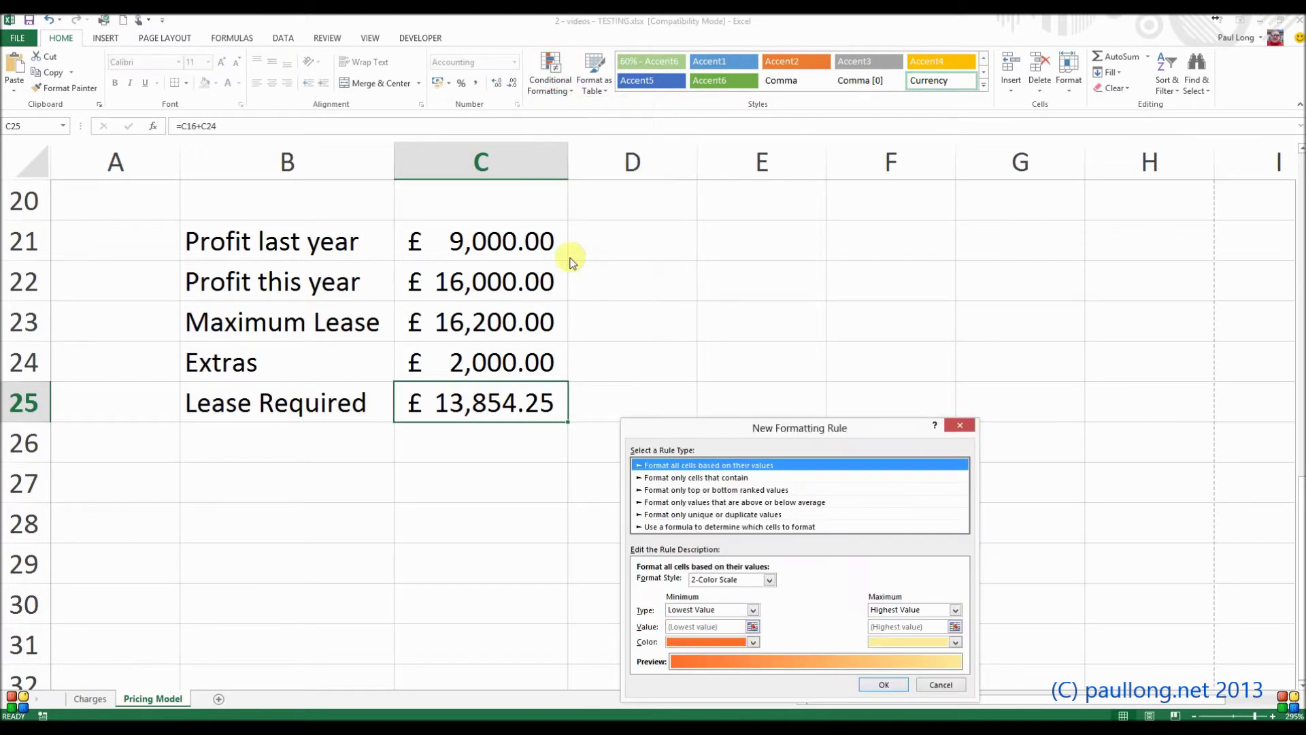
pyautogui.moveTo(716, 425); pyautogui.dragTo(688, 210)
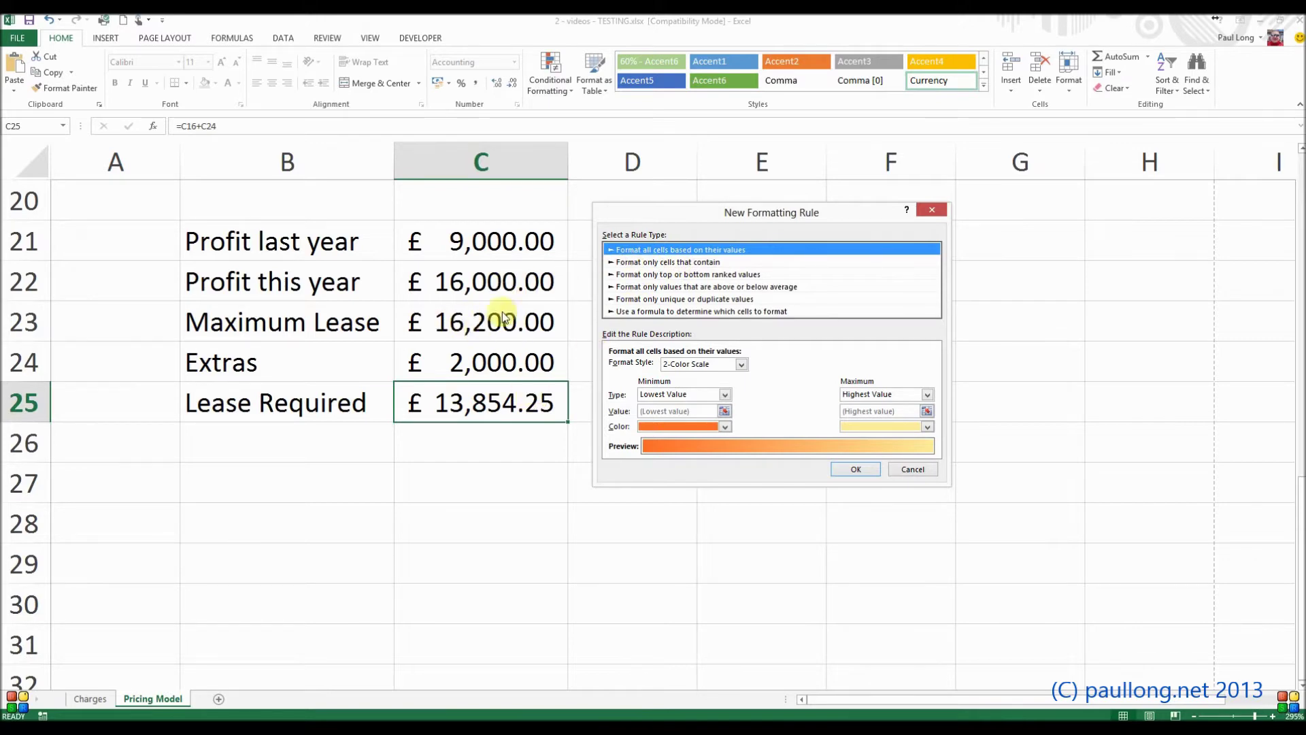
pyautogui.click(644, 262)
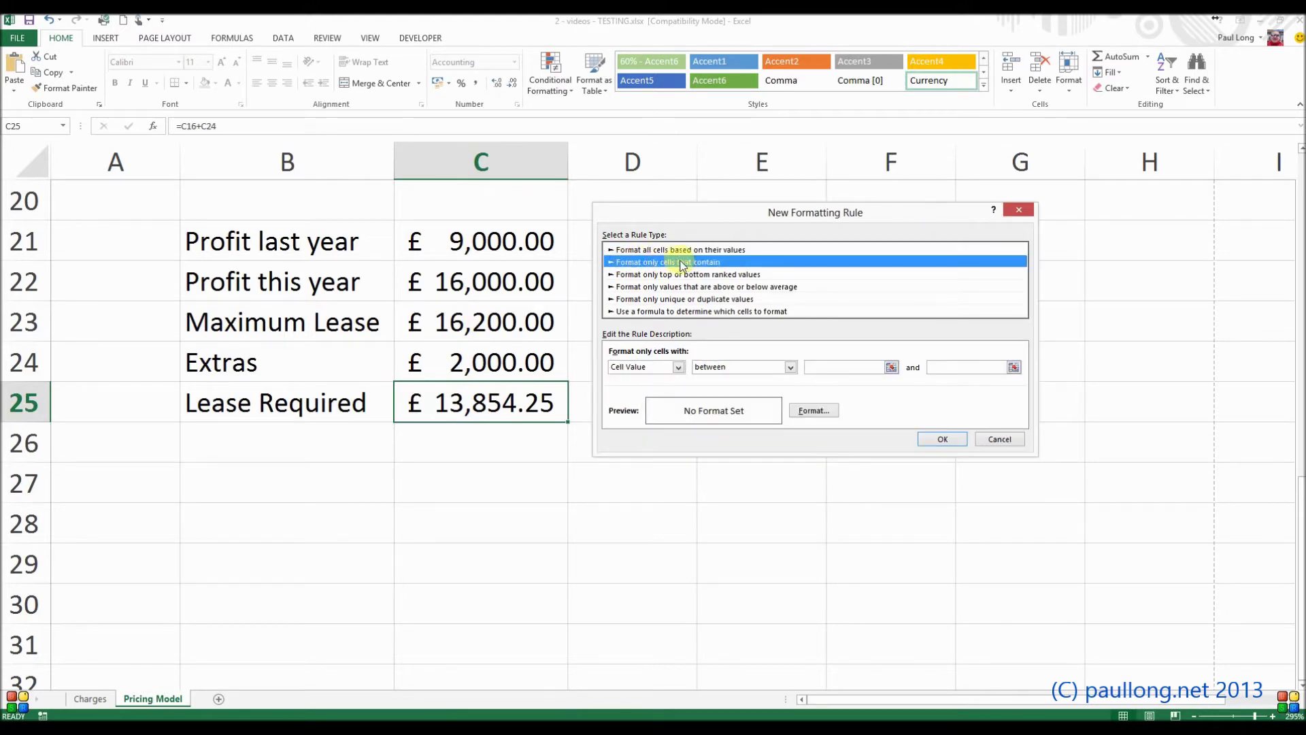
pyautogui.click(724, 367)
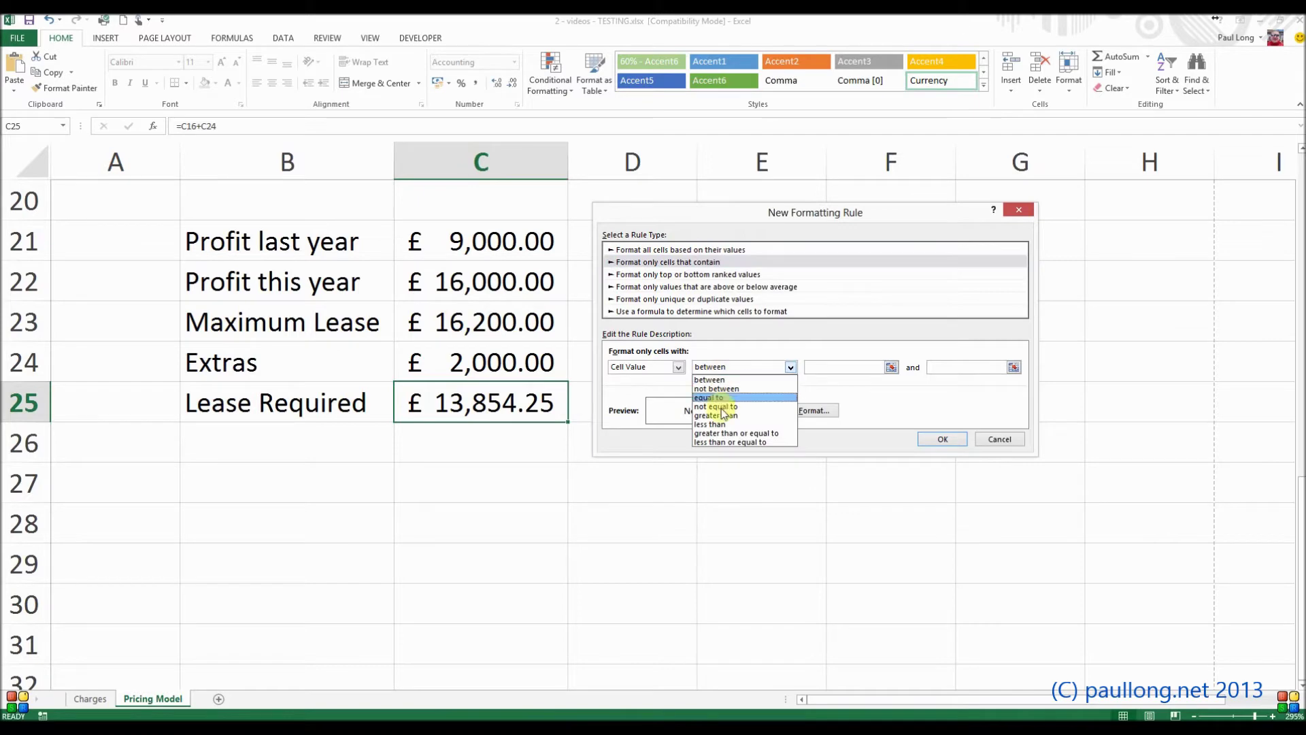
pyautogui.click(724, 443)
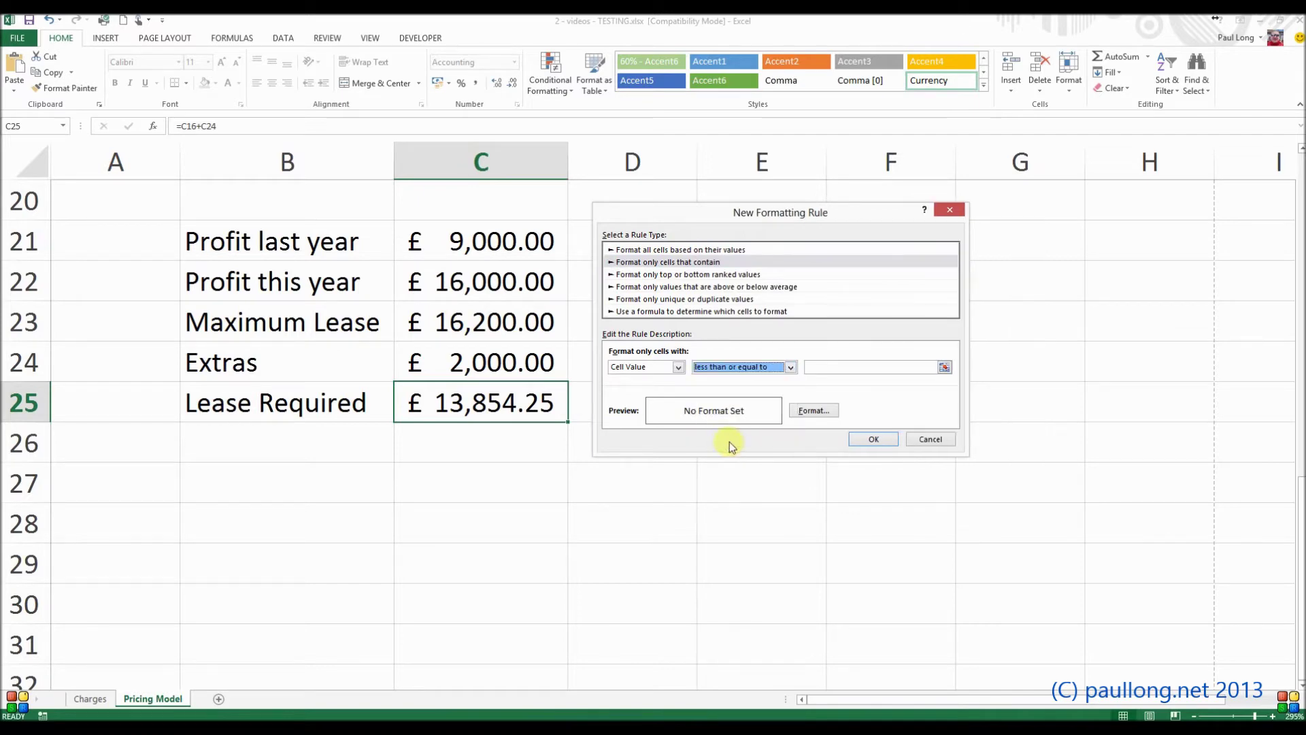
pyautogui.click(816, 365)
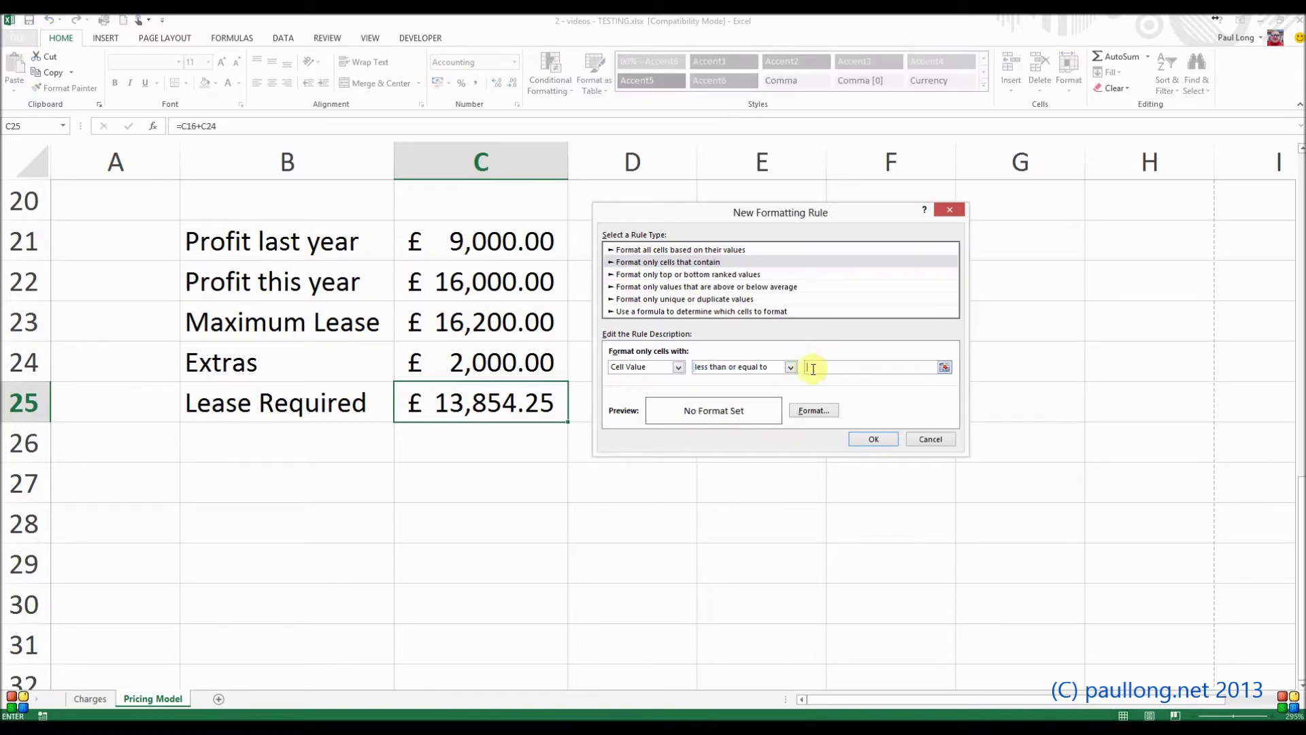
pyautogui.click(488, 321)
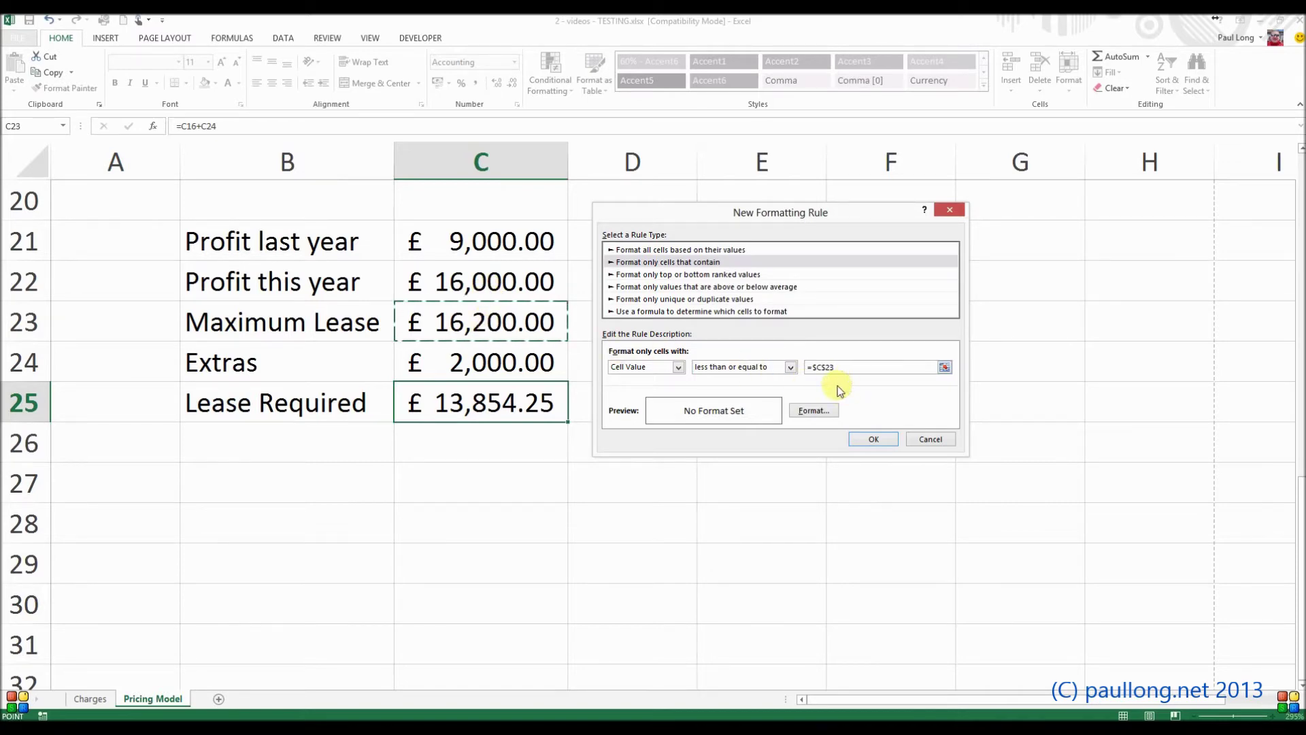
pyautogui.click(814, 411)
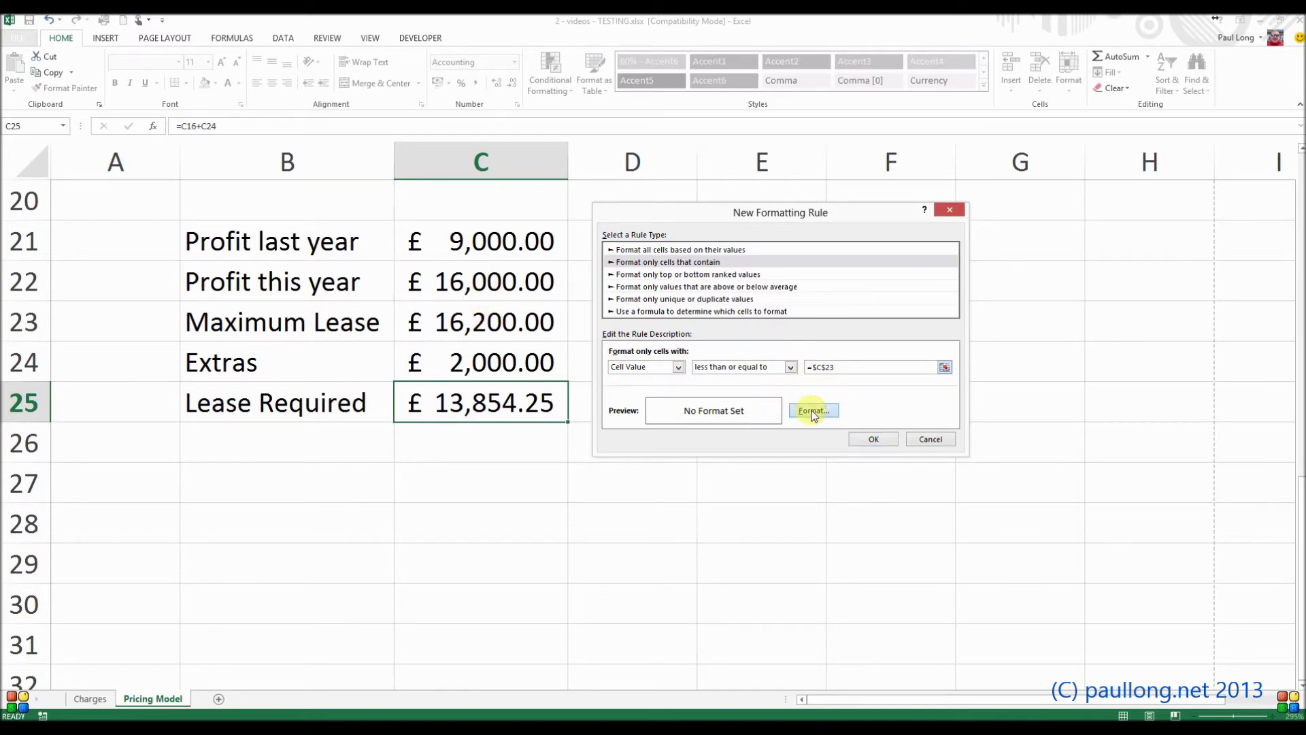
# Step: Format the less-than-or-equal rule with a green outline border and save it
pyautogui.click(813, 411)
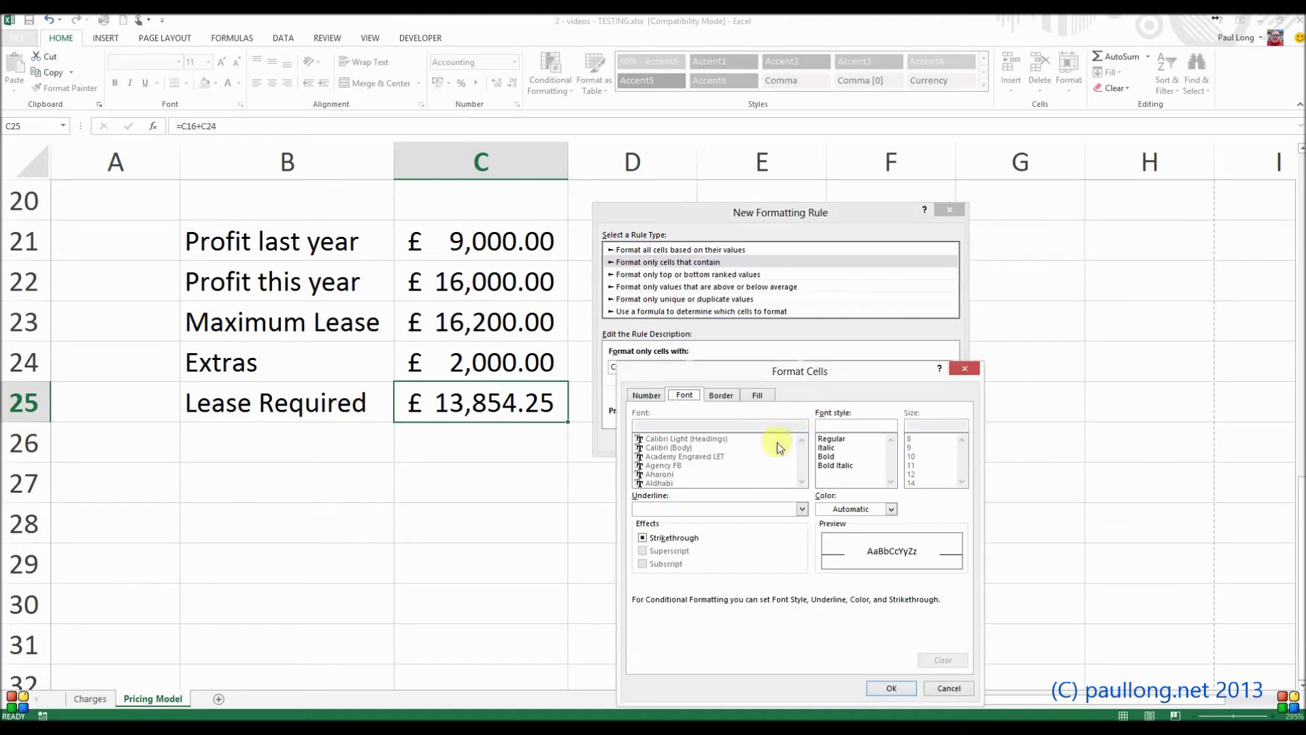
pyautogui.click(728, 397)
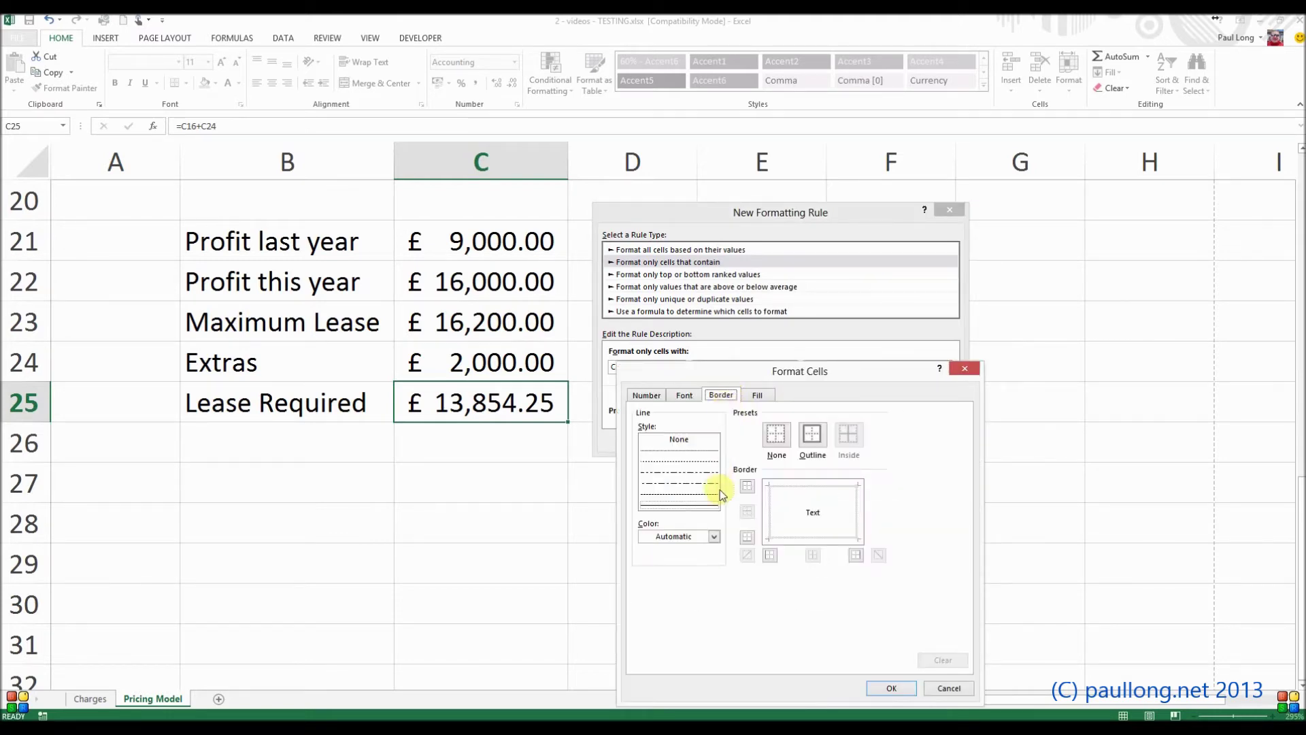
pyautogui.click(692, 537)
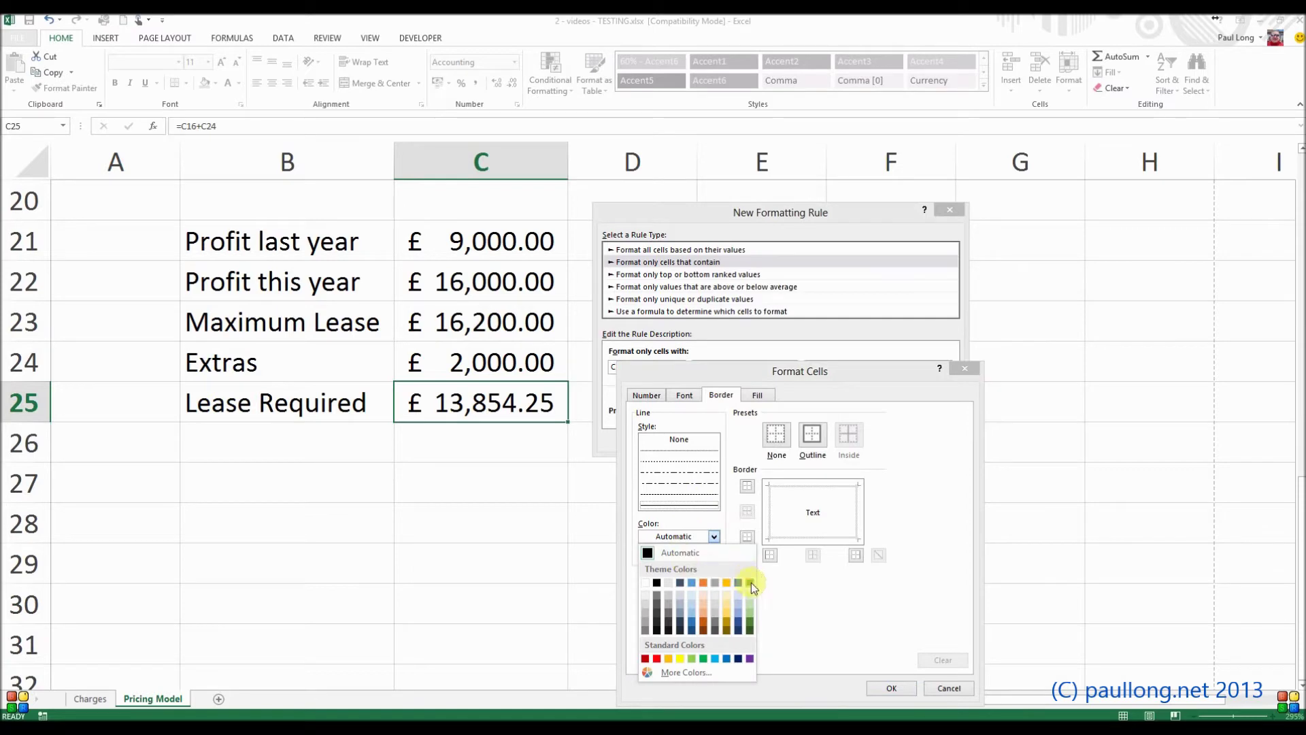
pyautogui.click(703, 659)
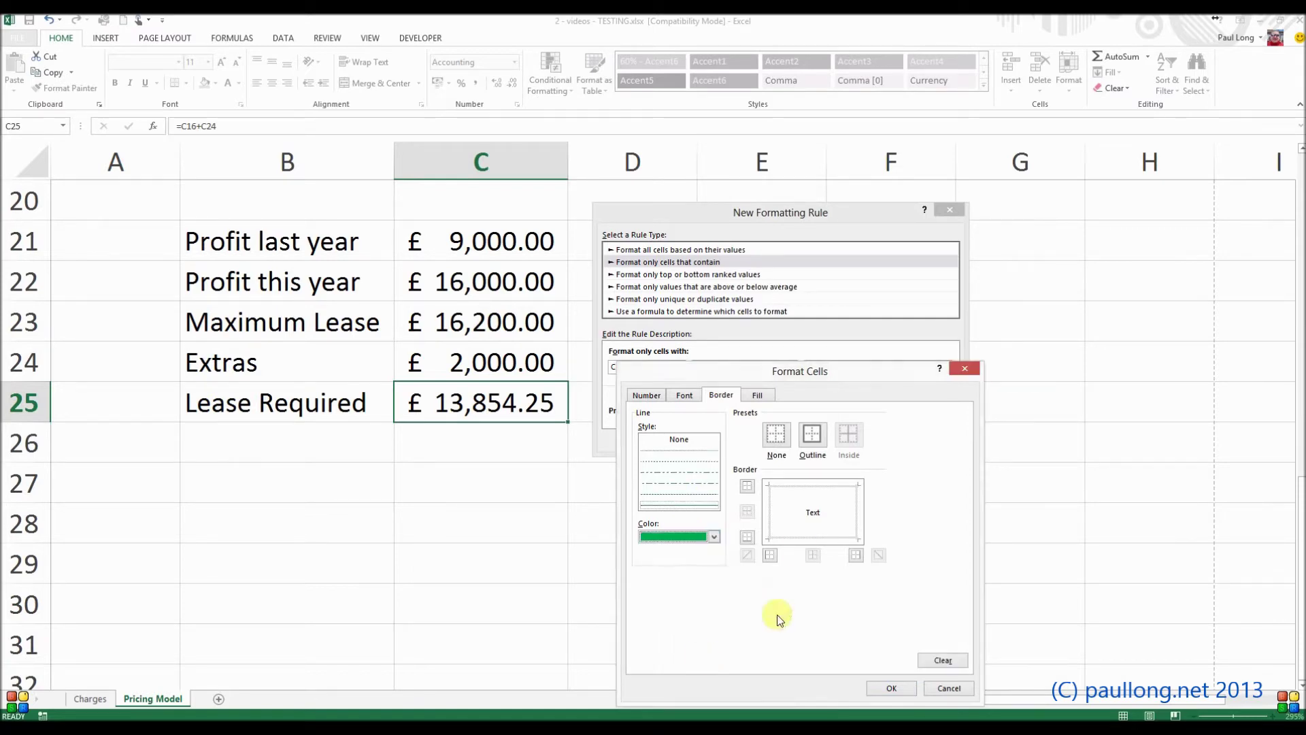
pyautogui.click(812, 435)
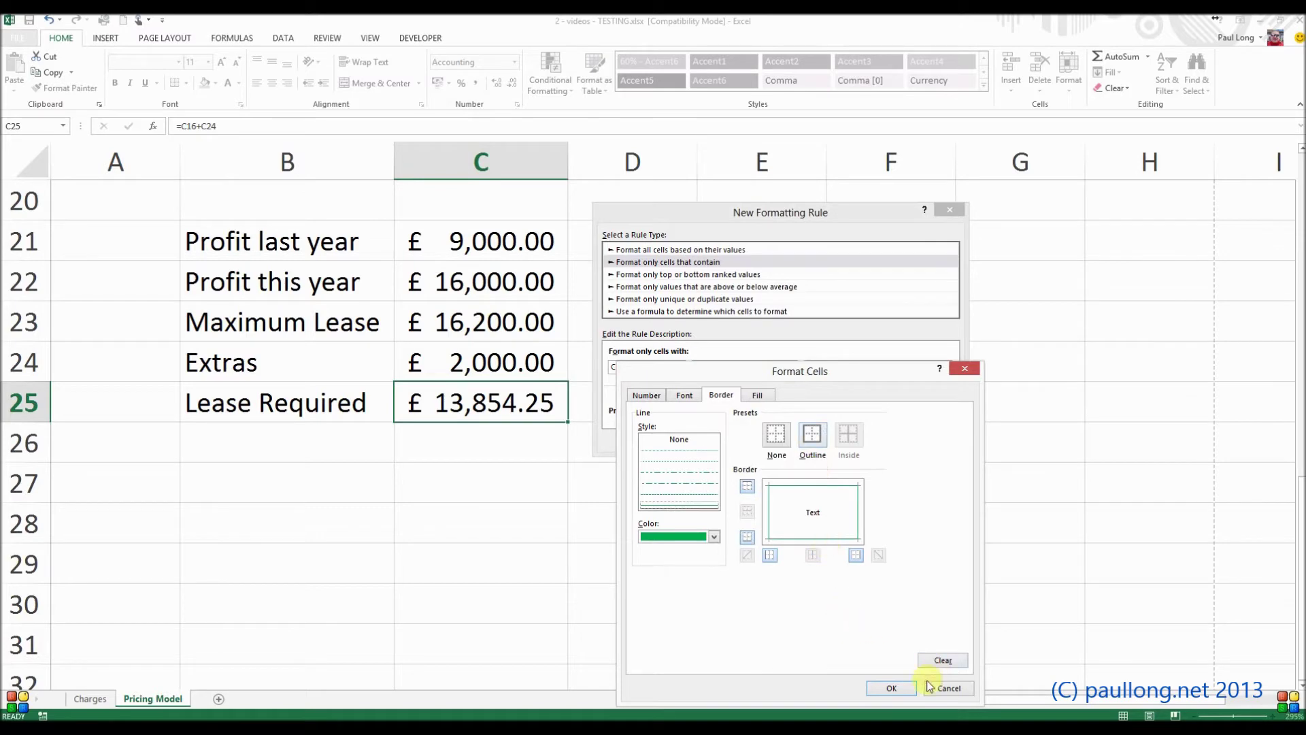
pyautogui.click(893, 688)
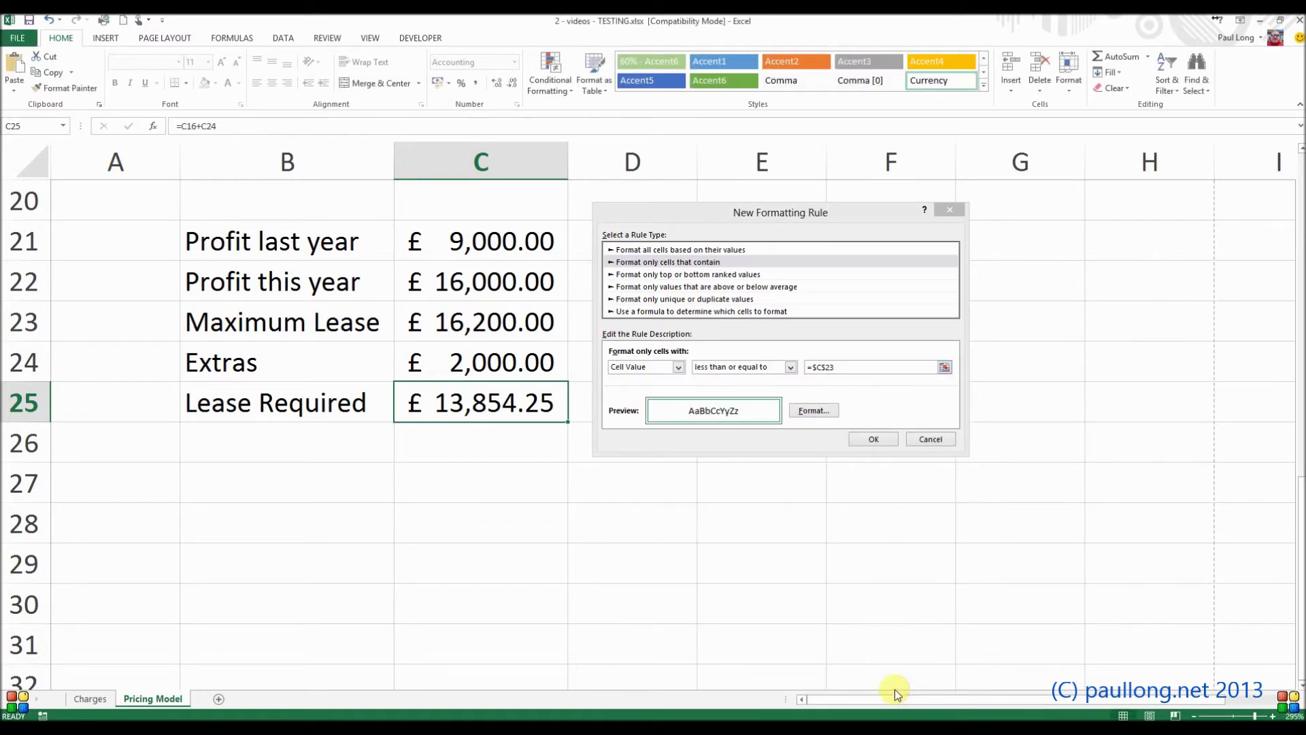
pyautogui.click(875, 440)
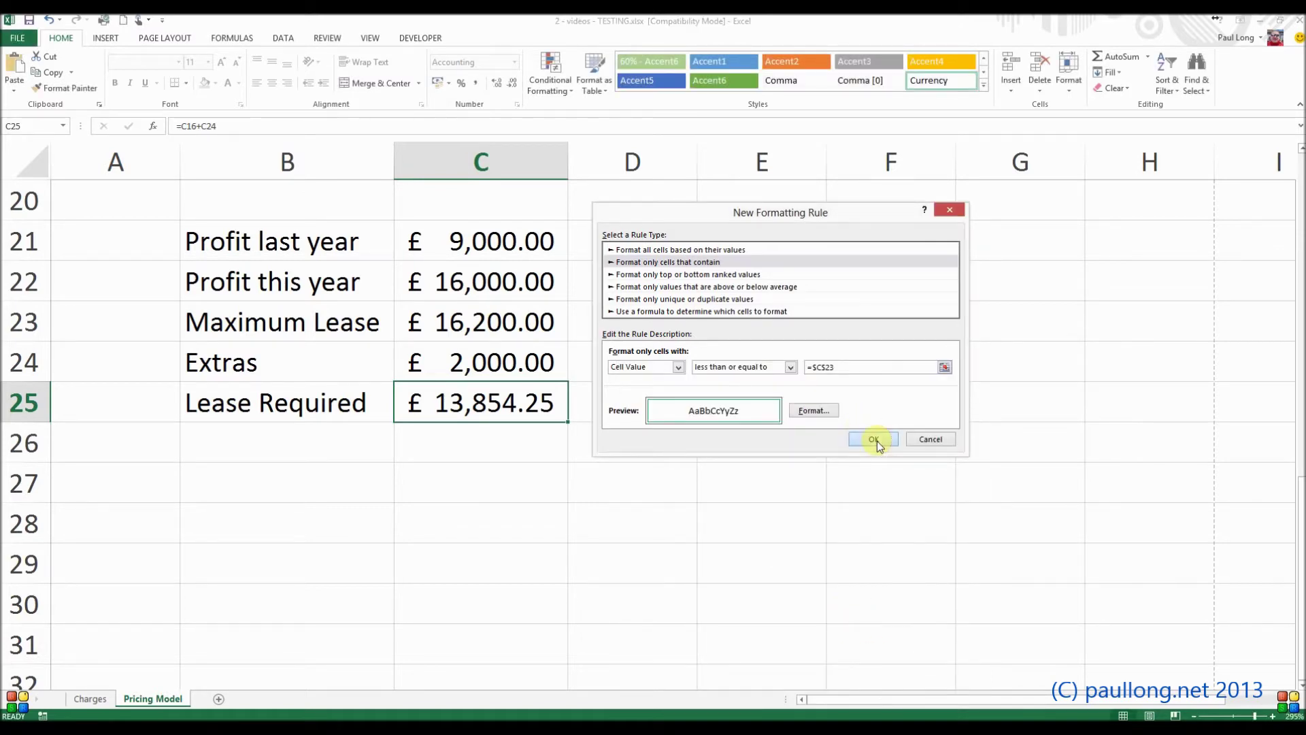
pyautogui.click(474, 473)
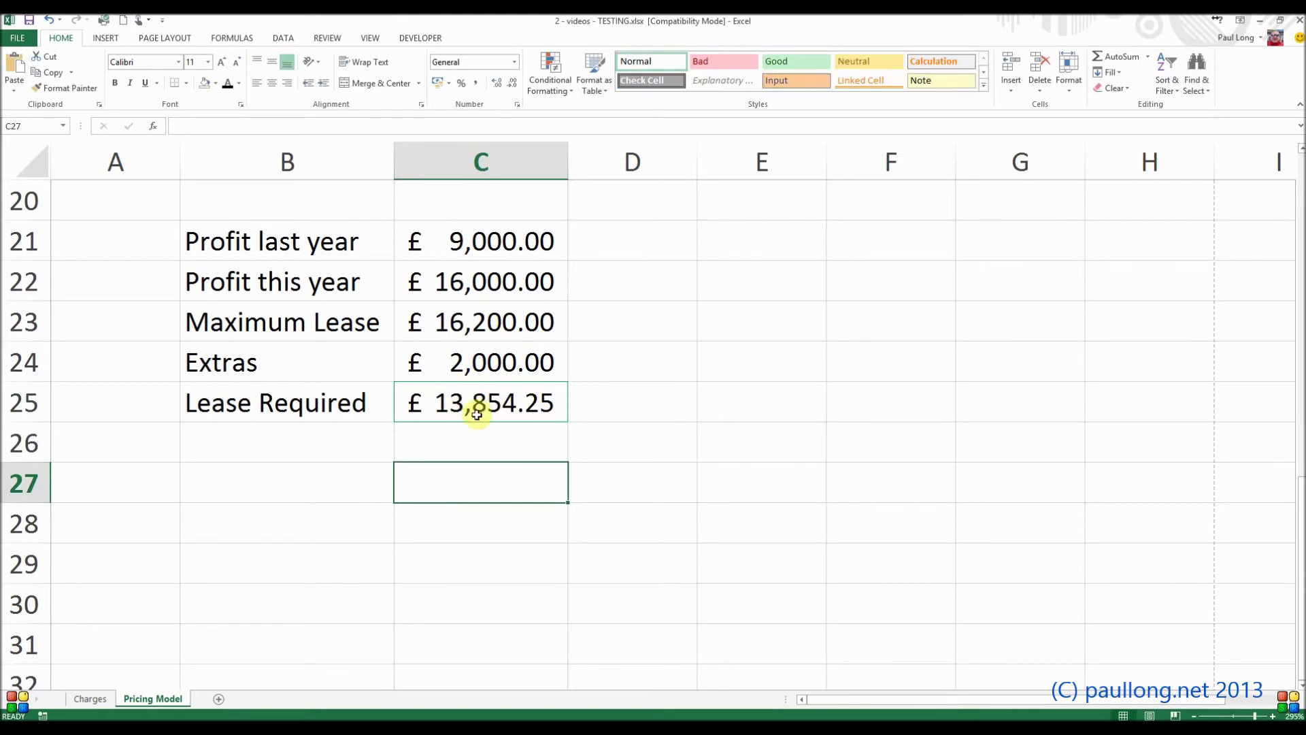
# Step: Reselect C25 and bring up the Conditional Formatting menu again
pyautogui.click(499, 409)
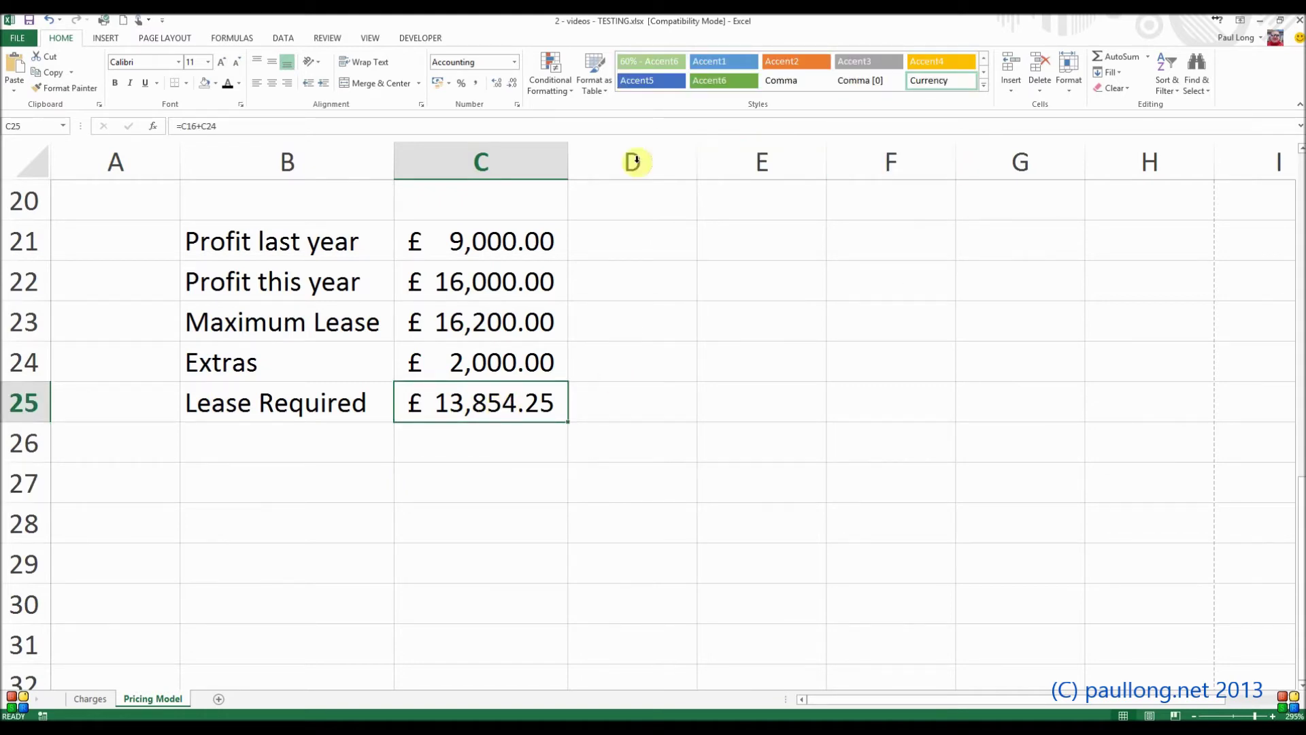
pyautogui.click(564, 96)
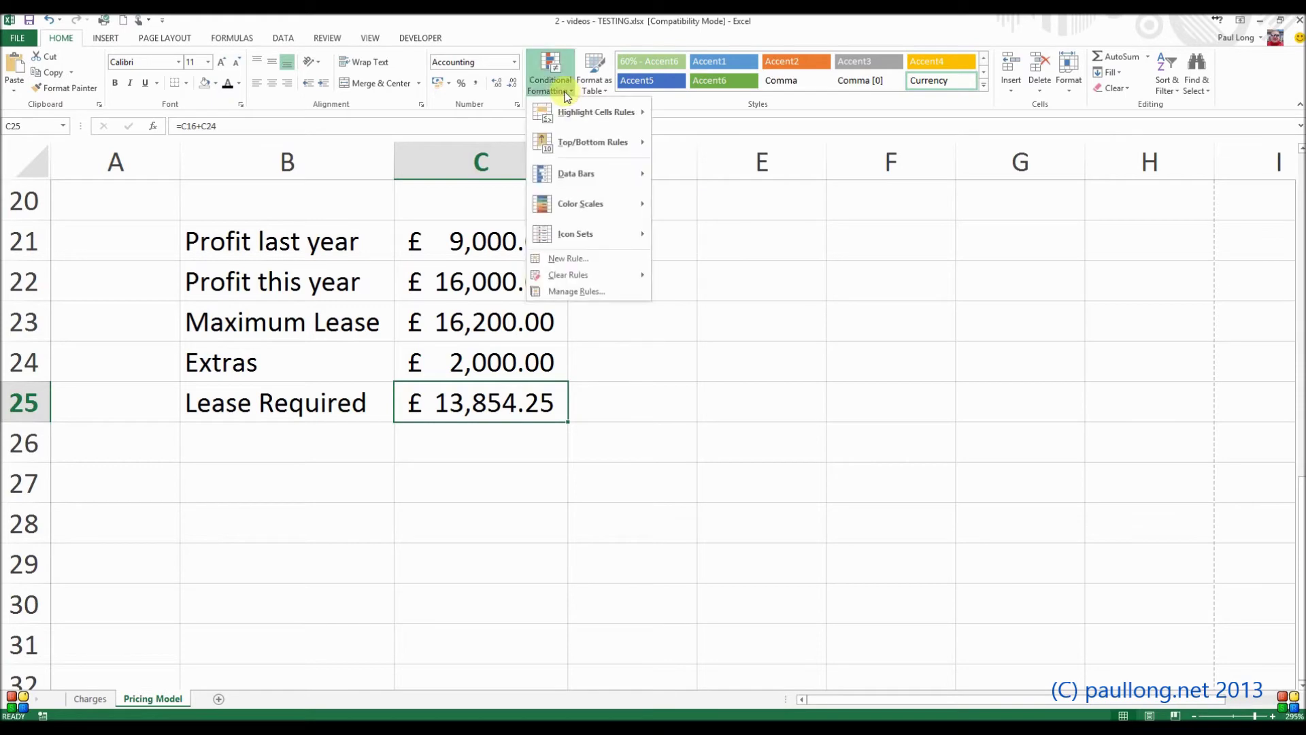
# Step: Start a new 'Format only cells that contain' rule with Cell Value greater than =$C$23
pyautogui.click(605, 266)
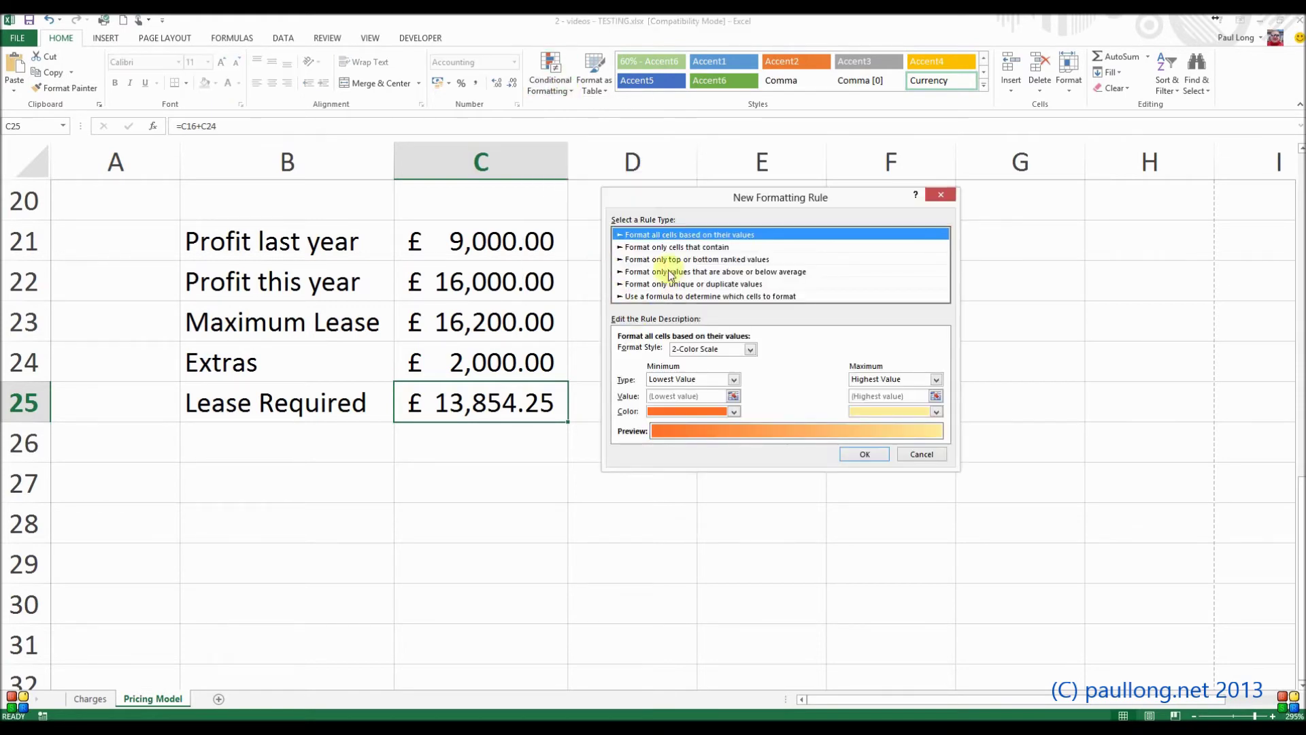
pyautogui.click(666, 250)
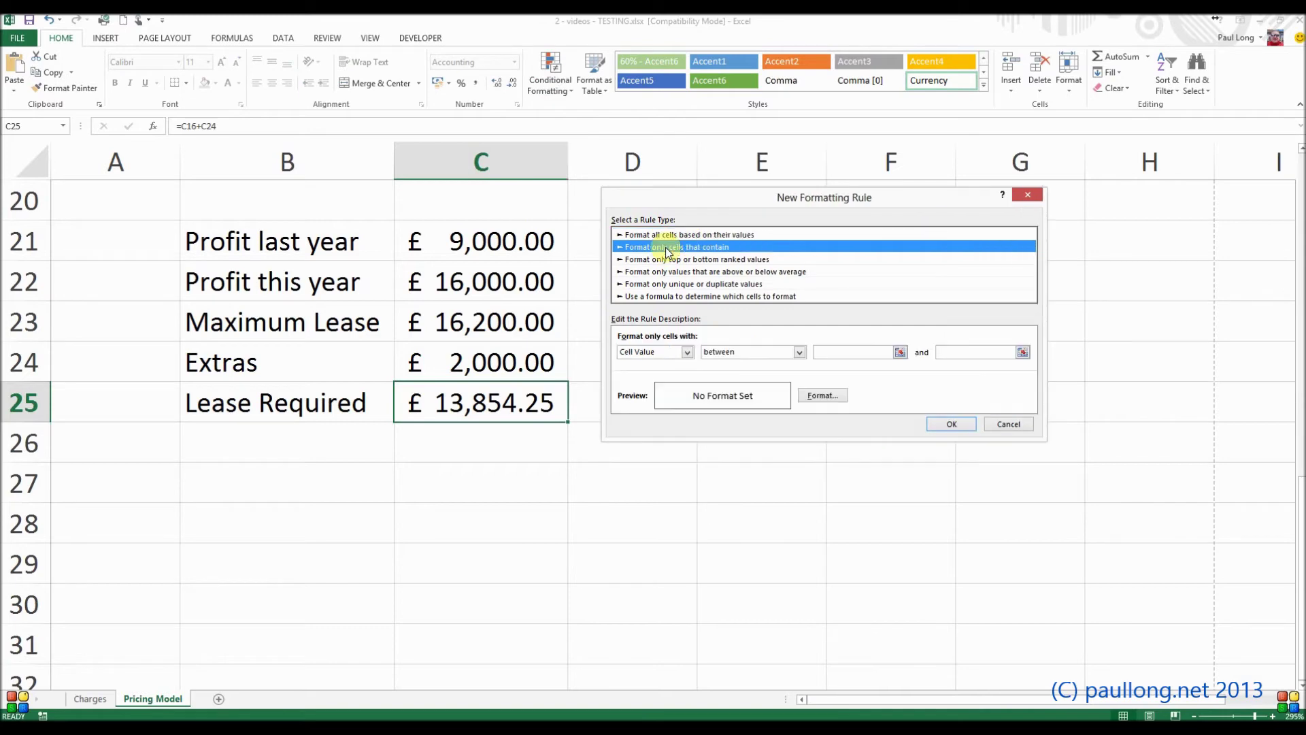
pyautogui.click(726, 355)
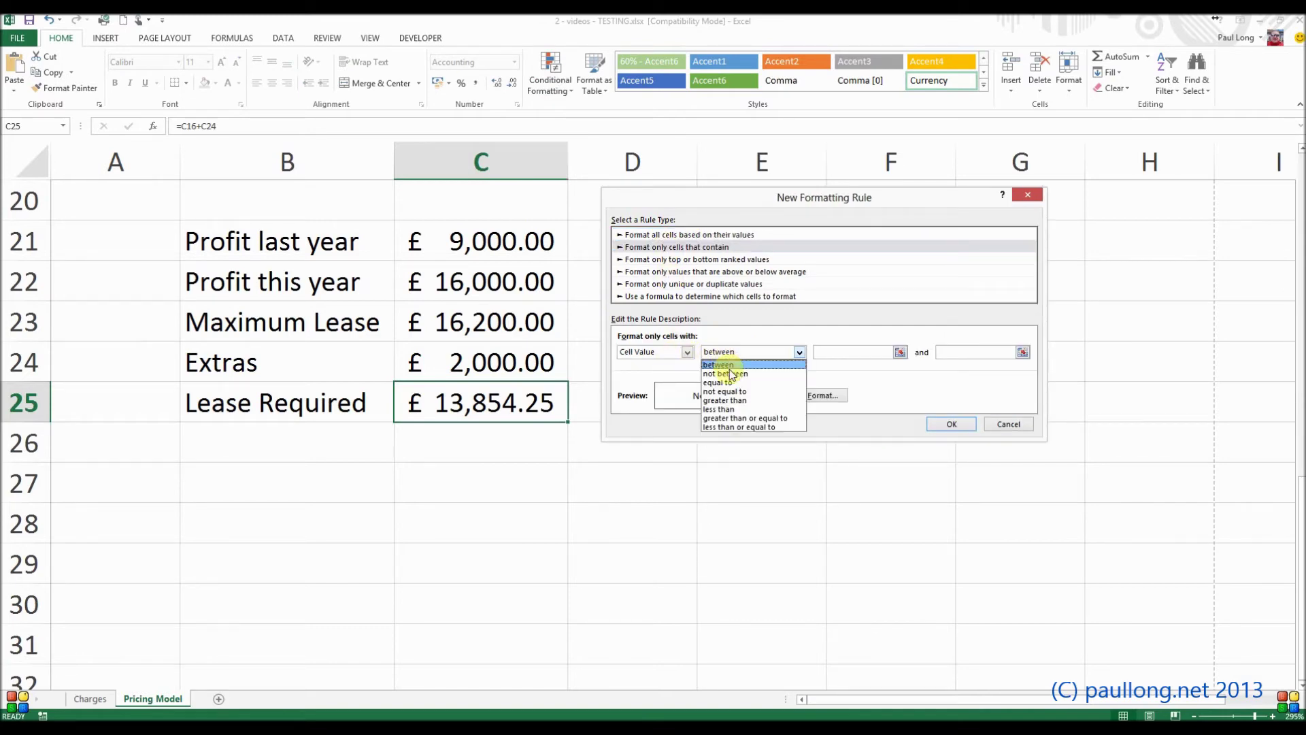
pyautogui.click(738, 401)
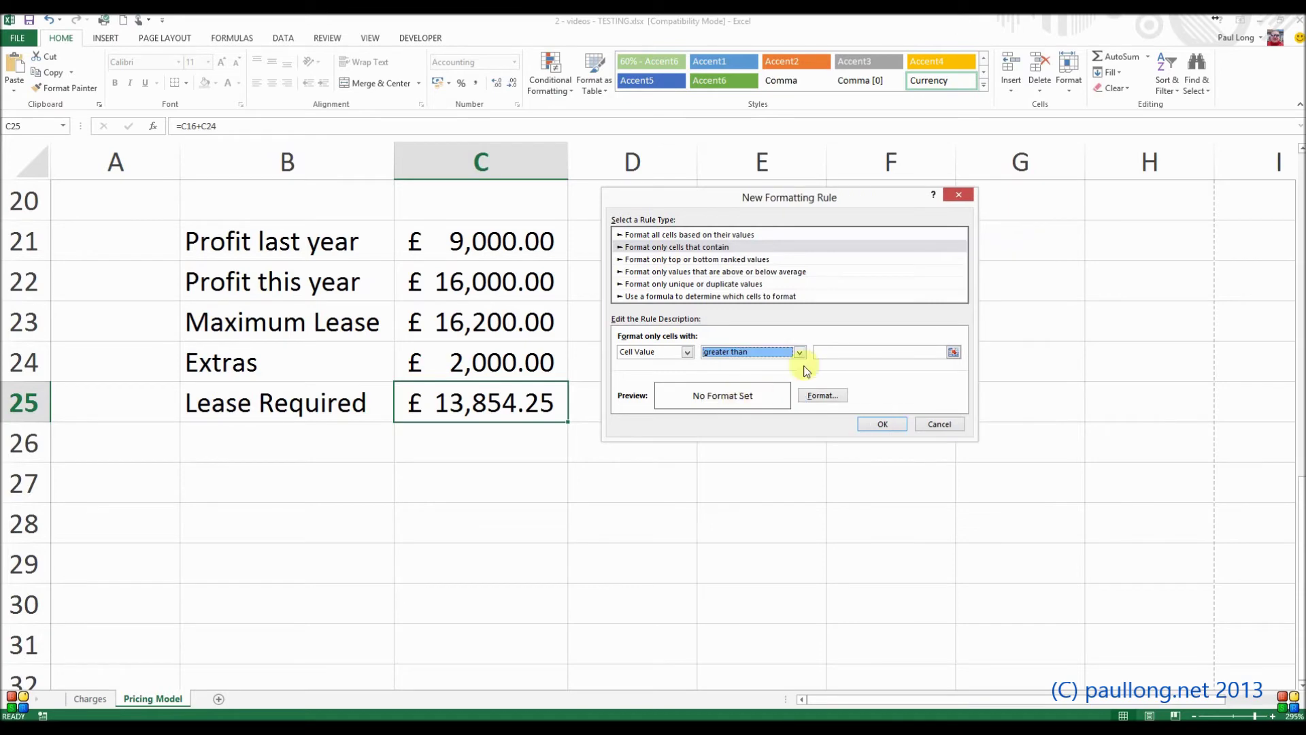
pyautogui.click(831, 353)
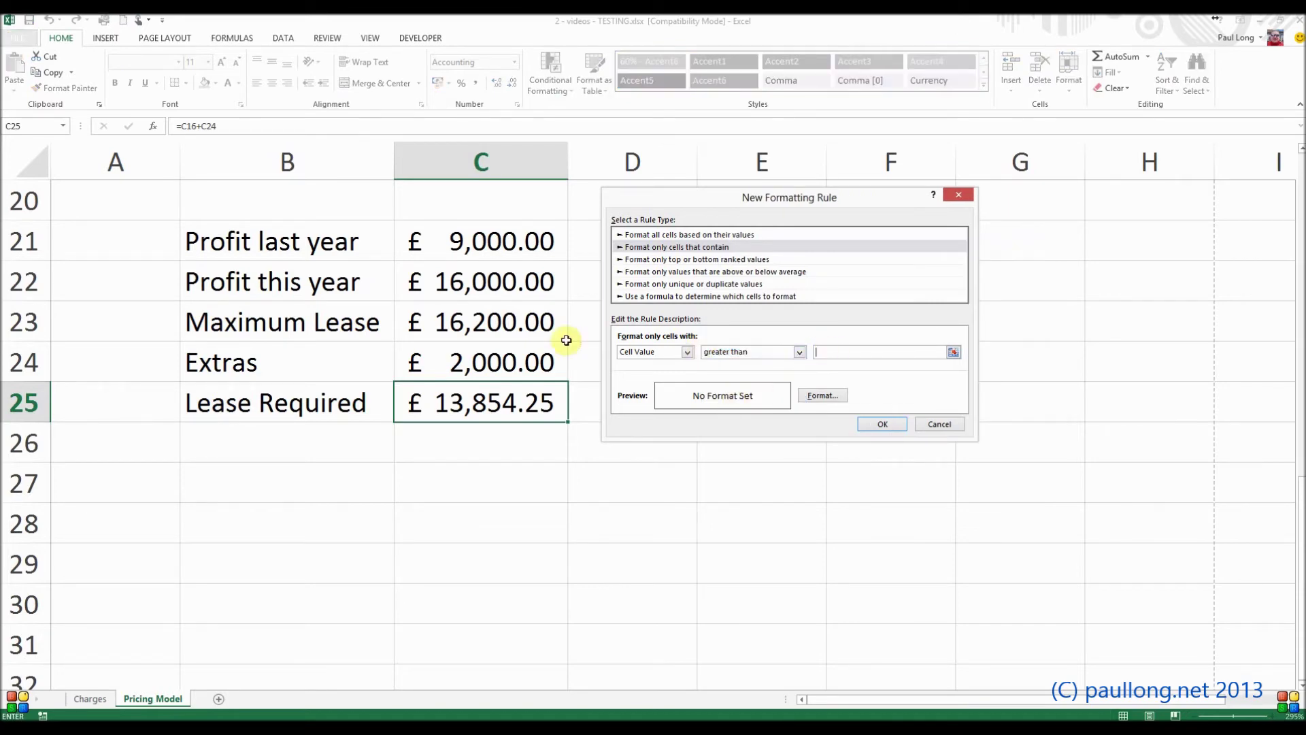
pyautogui.click(521, 328)
# Step: Set the greater-than rule's font colour to orange and save the rule
pyautogui.click(821, 398)
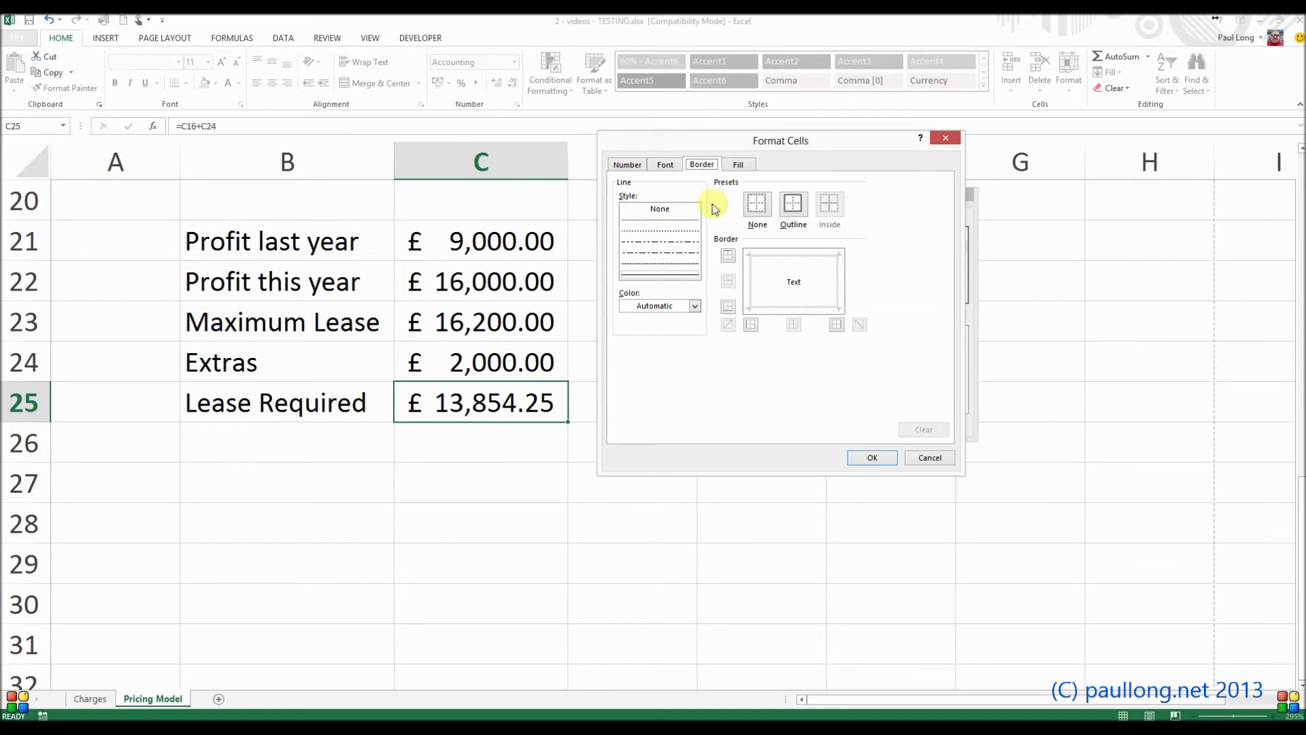
pyautogui.click(636, 167)
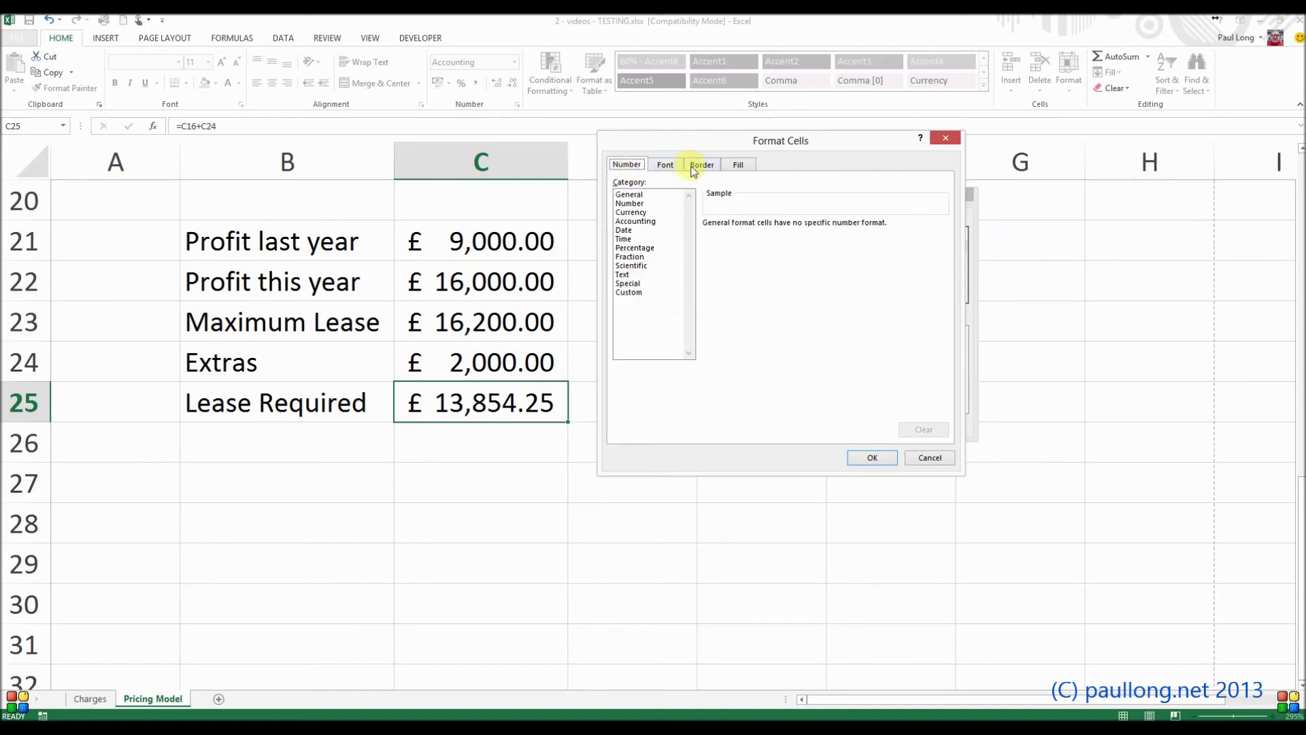
pyautogui.click(669, 166)
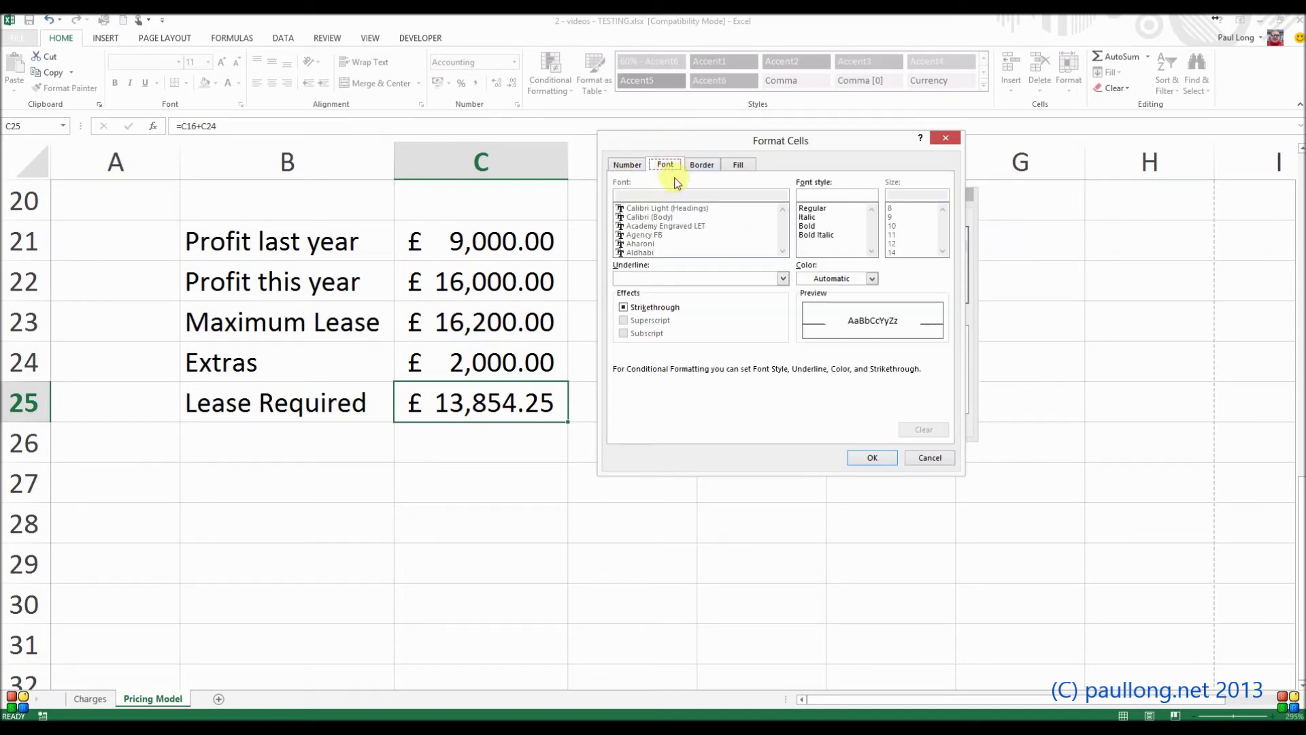
pyautogui.click(851, 279)
pyautogui.click(861, 325)
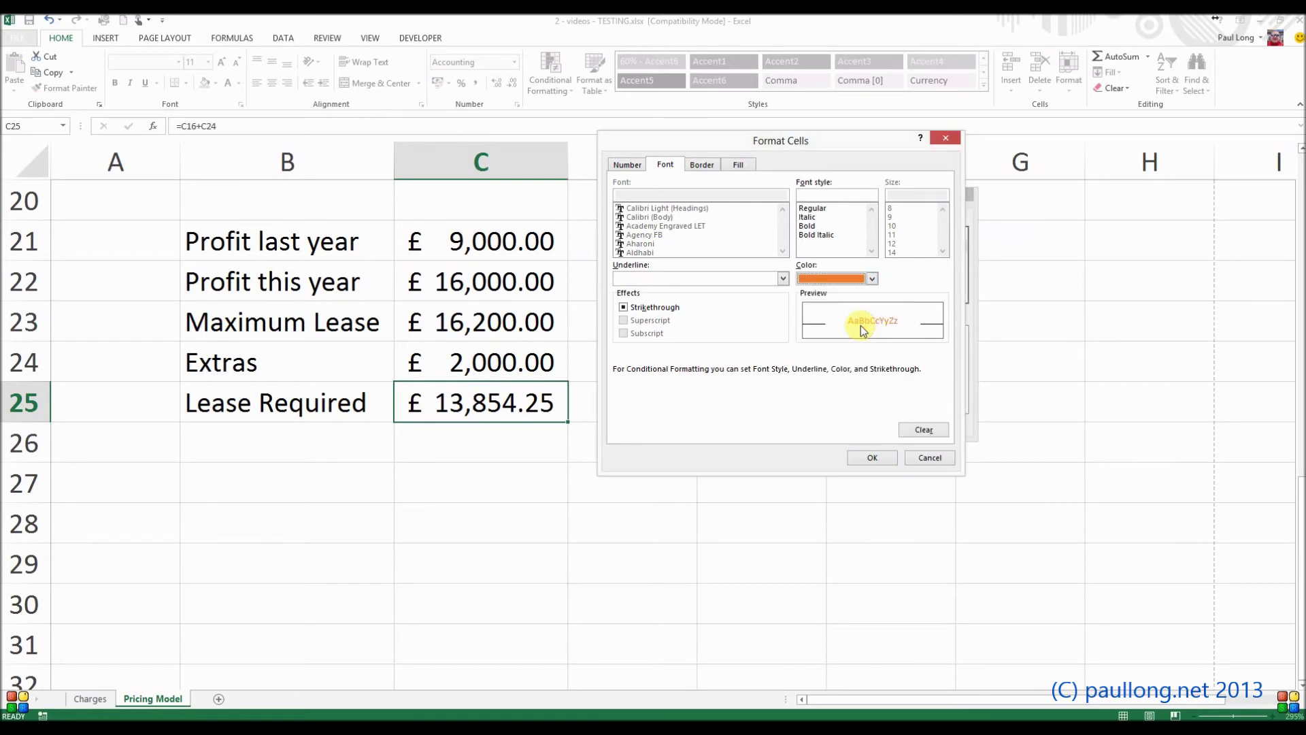
pyautogui.click(886, 458)
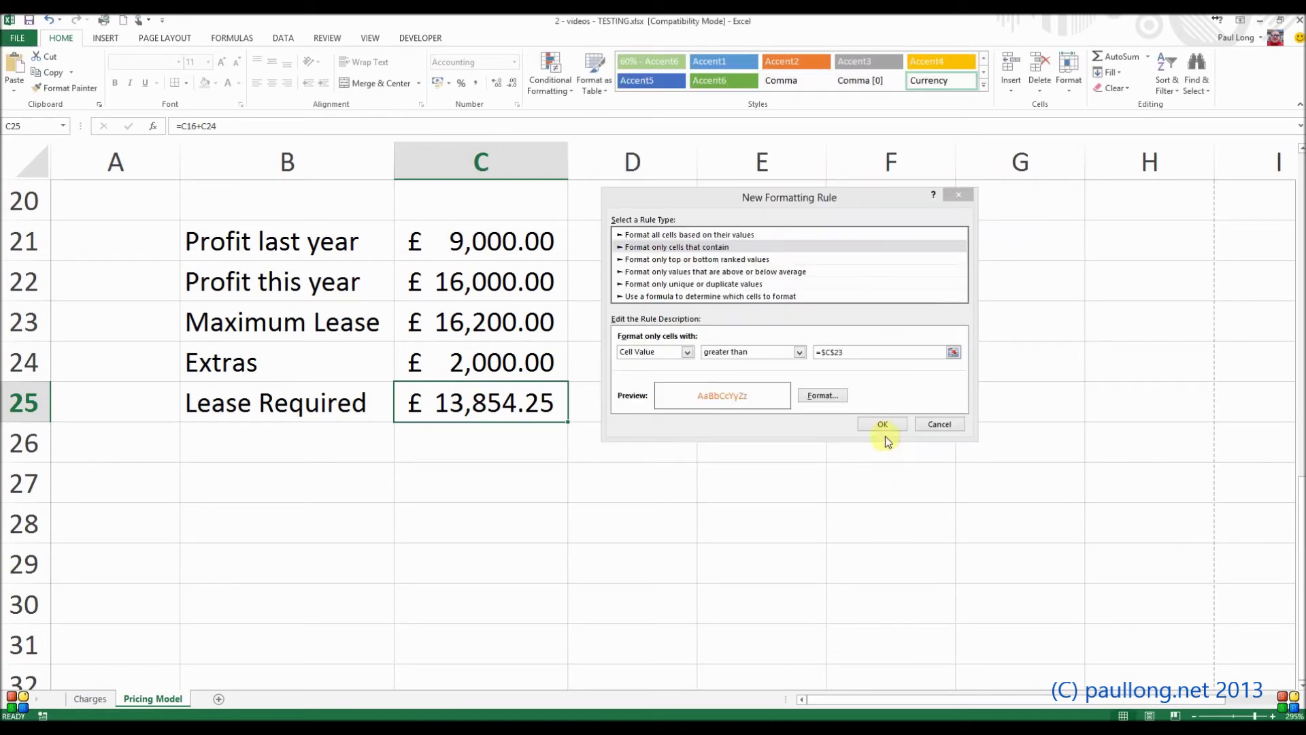
pyautogui.click(879, 425)
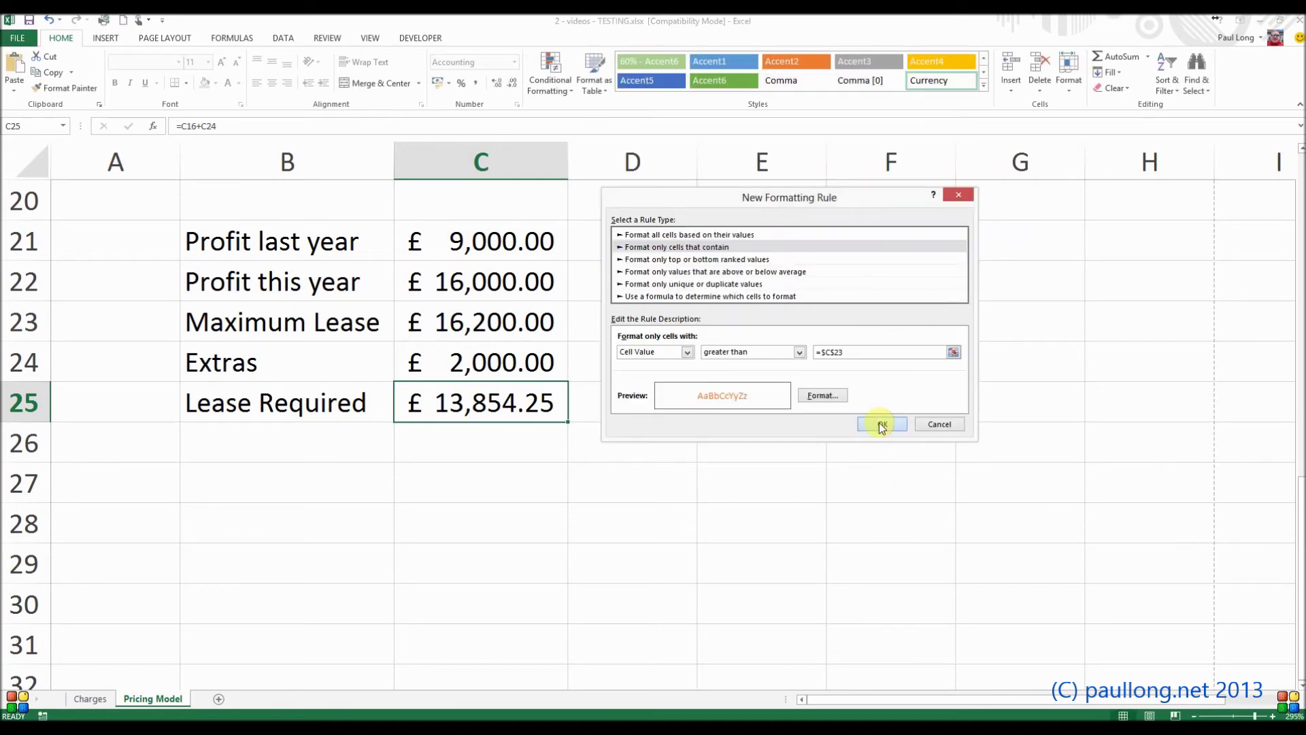
pyautogui.click(497, 364)
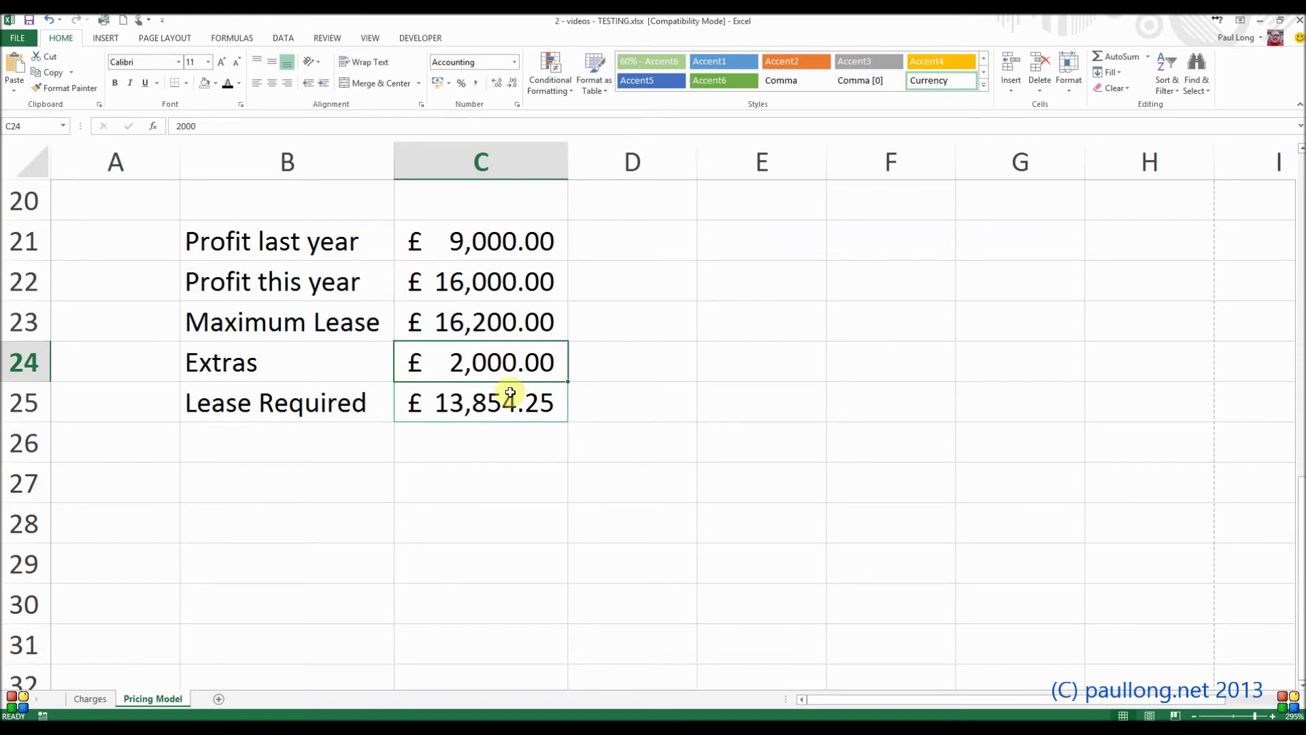
pyautogui.write('6000')
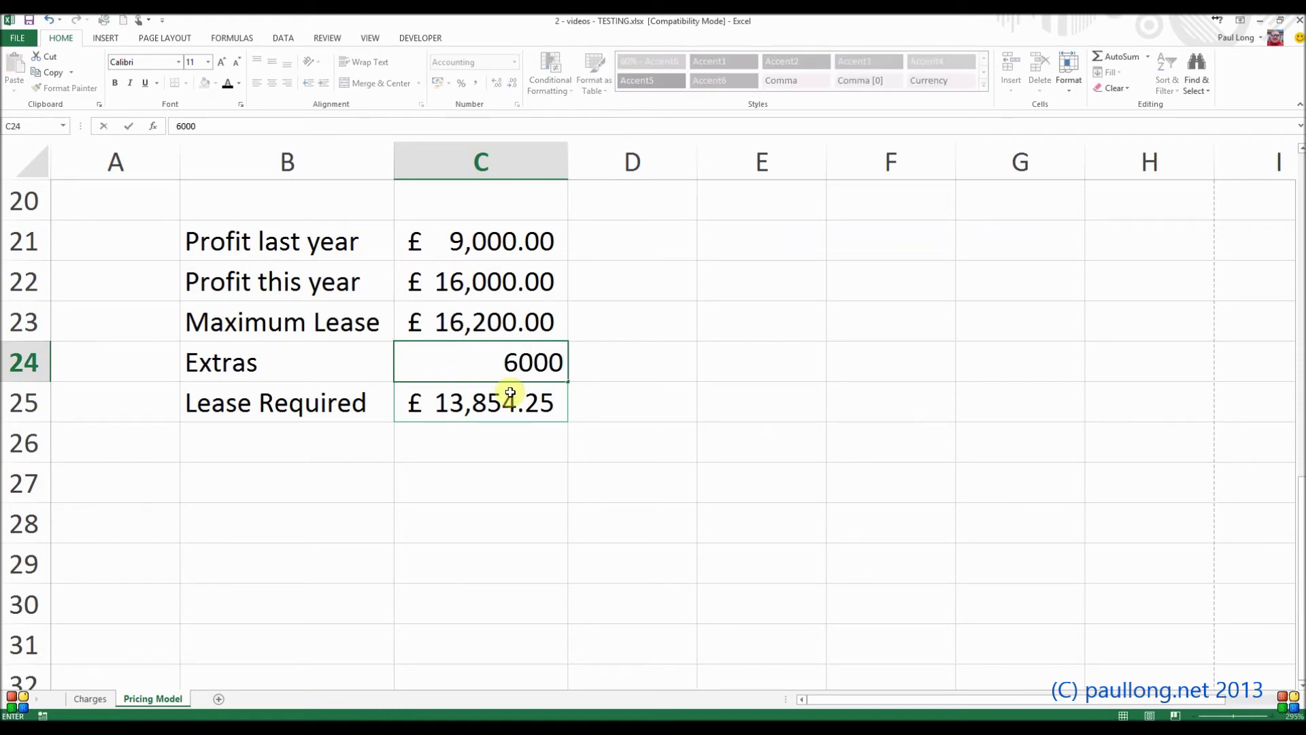
pyautogui.press('Return')
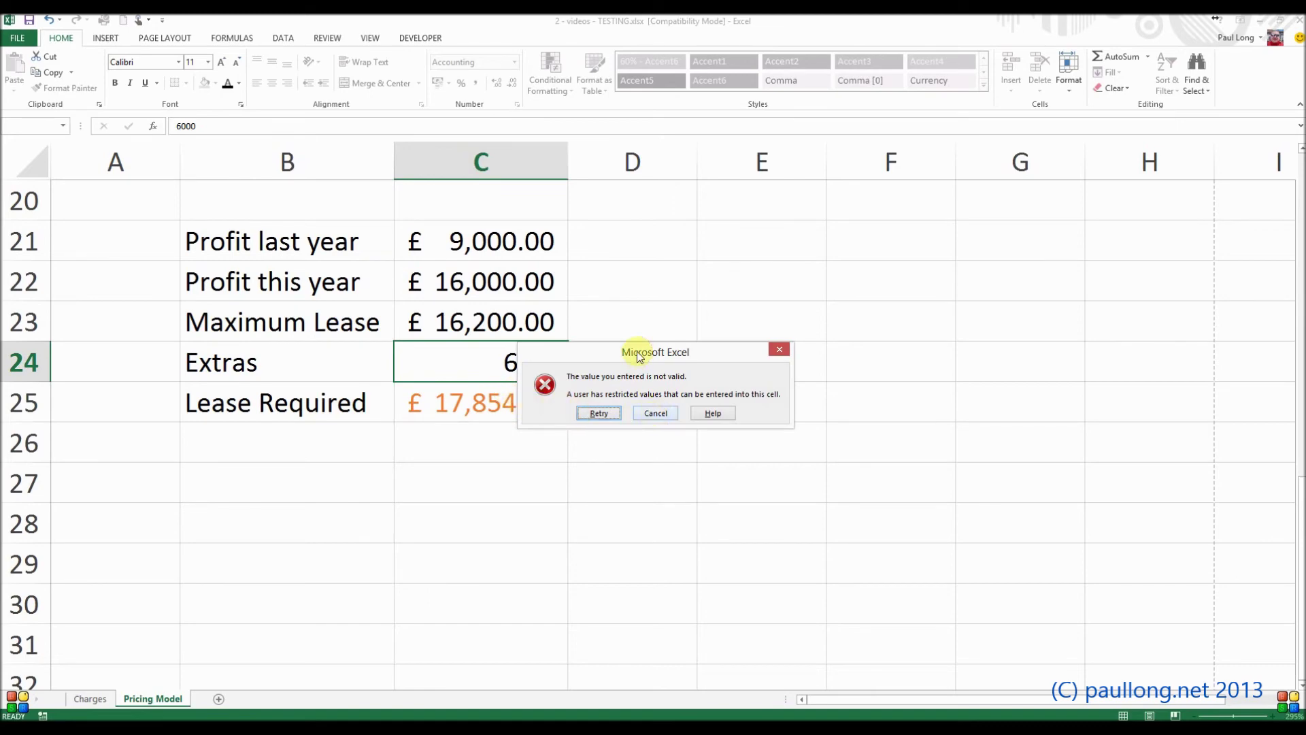
pyautogui.moveTo(636, 348); pyautogui.dragTo(720, 338)
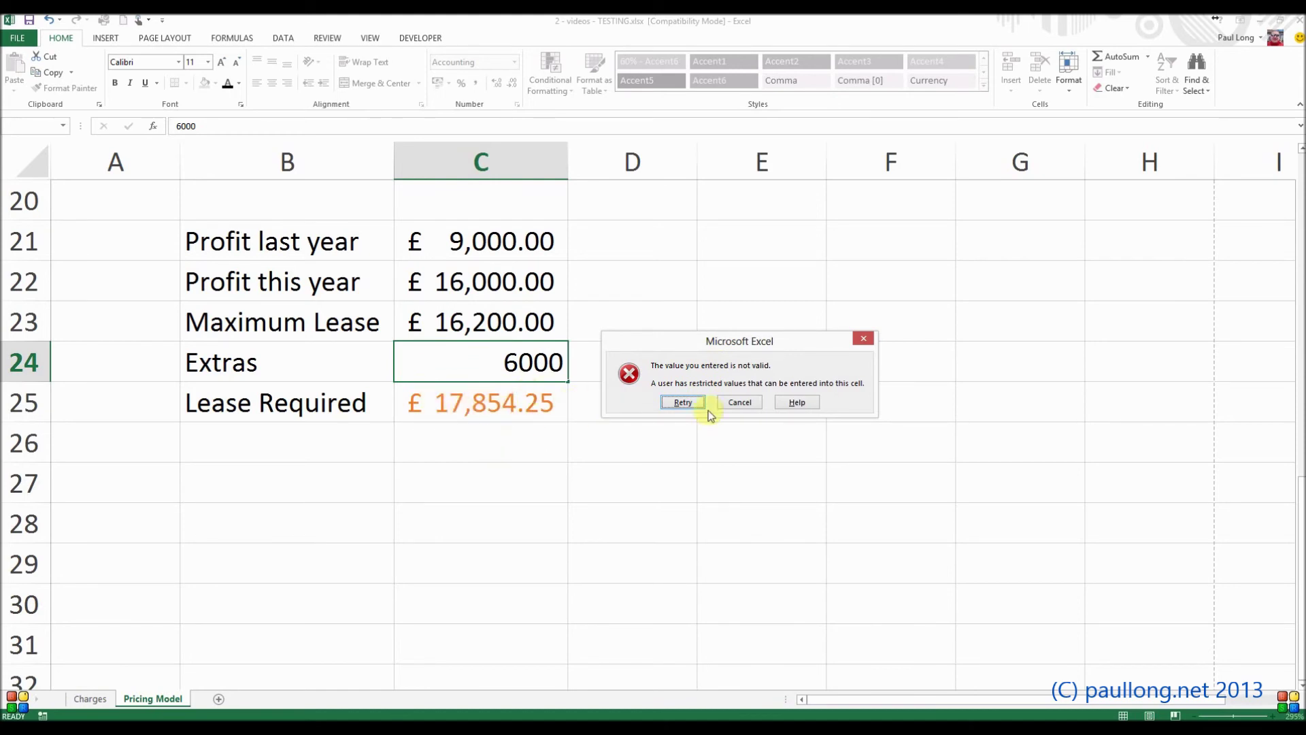
pyautogui.click(750, 404)
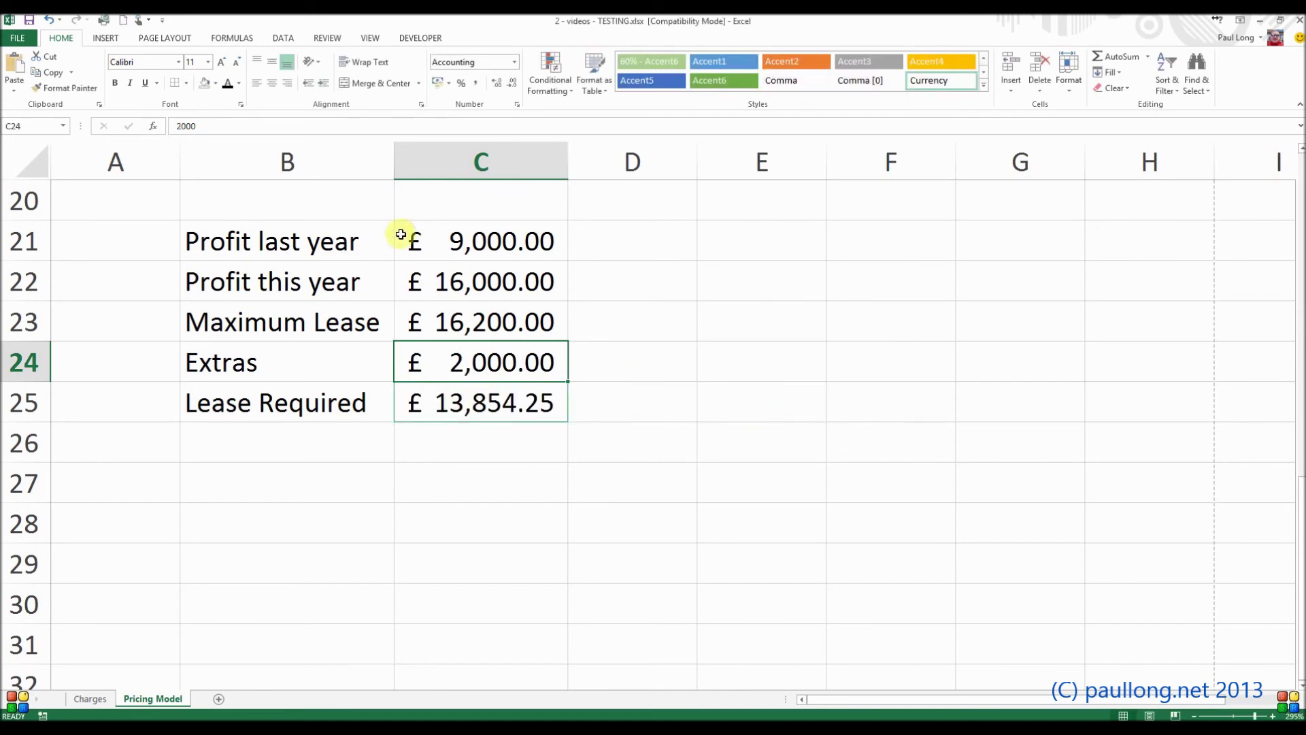
pyautogui.click(489, 281)
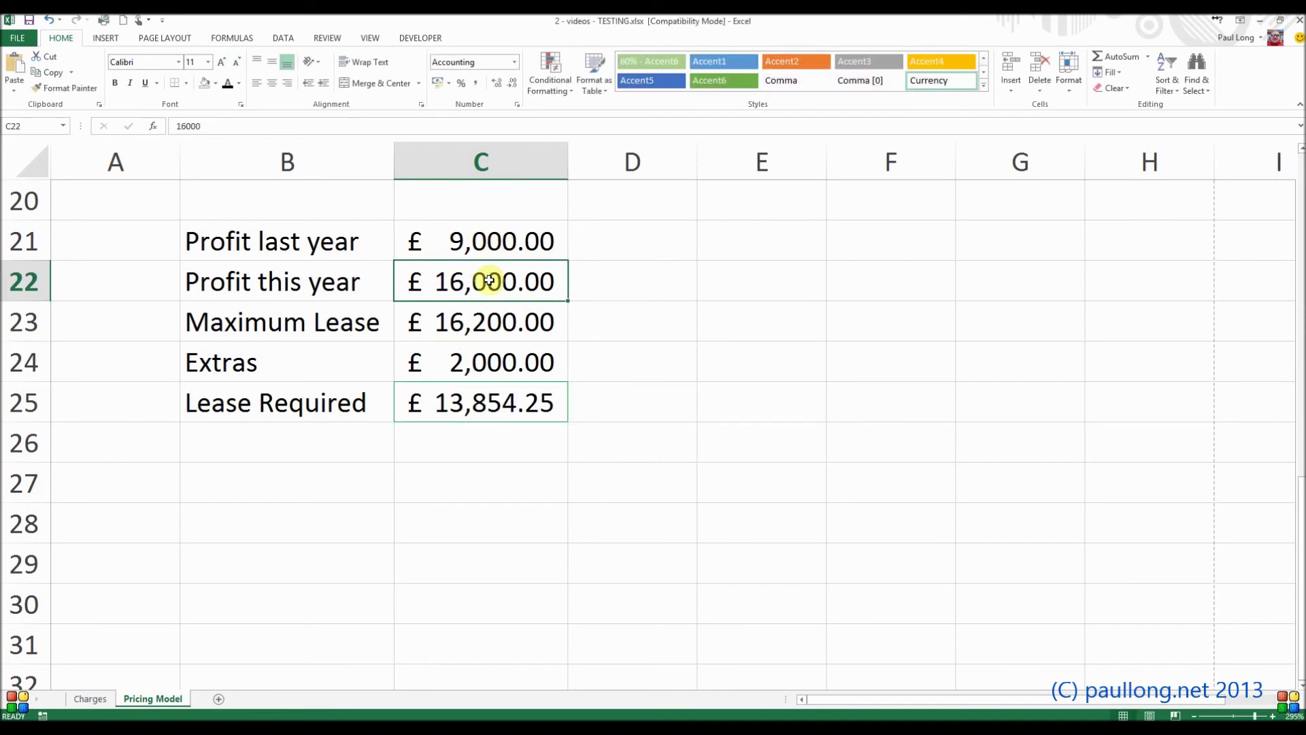
pyautogui.write('5000')
pyautogui.press('Return')
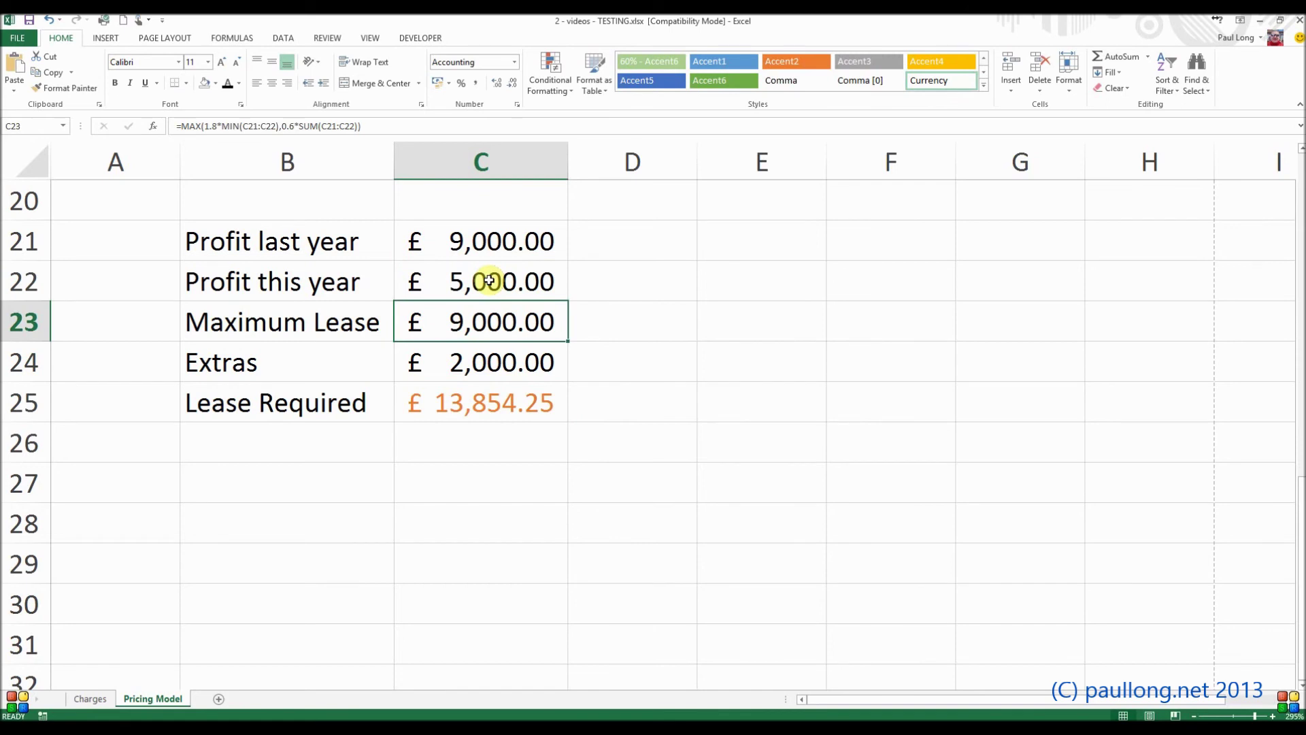
pyautogui.hotkey('ctrl', 'z')
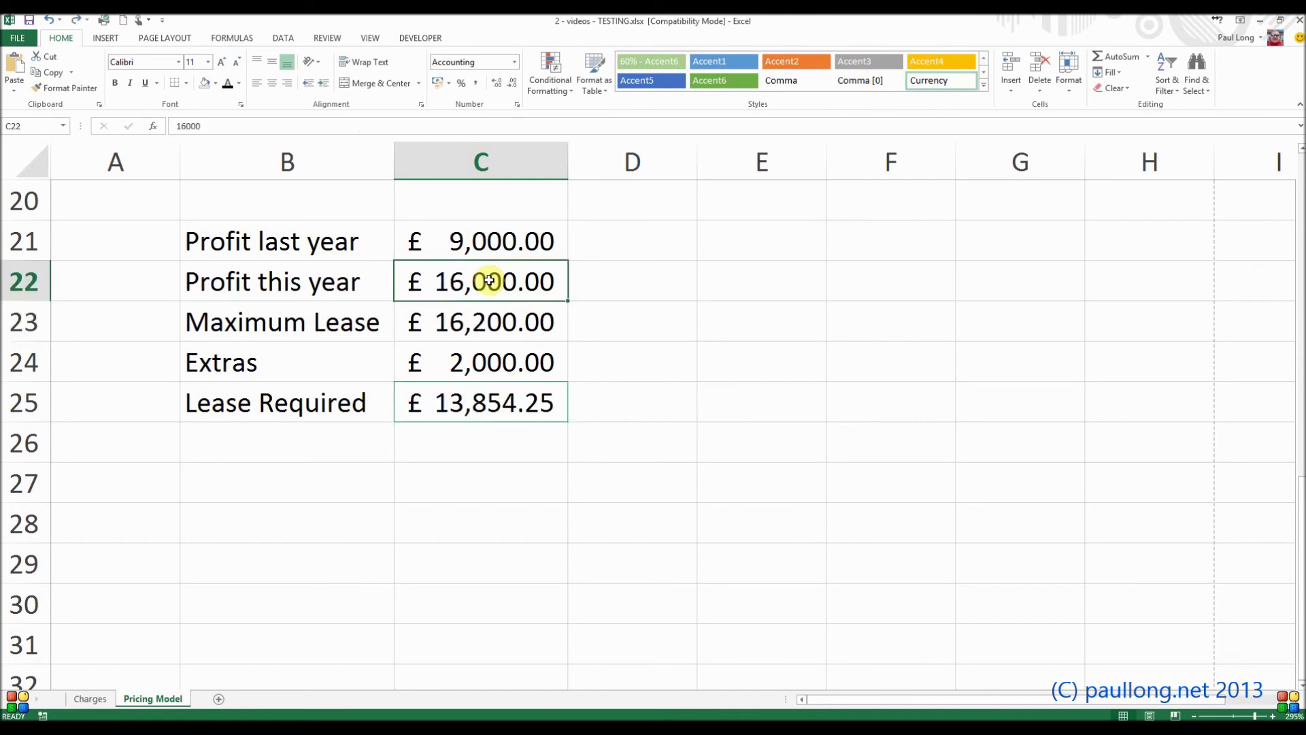
pyautogui.click(475, 369)
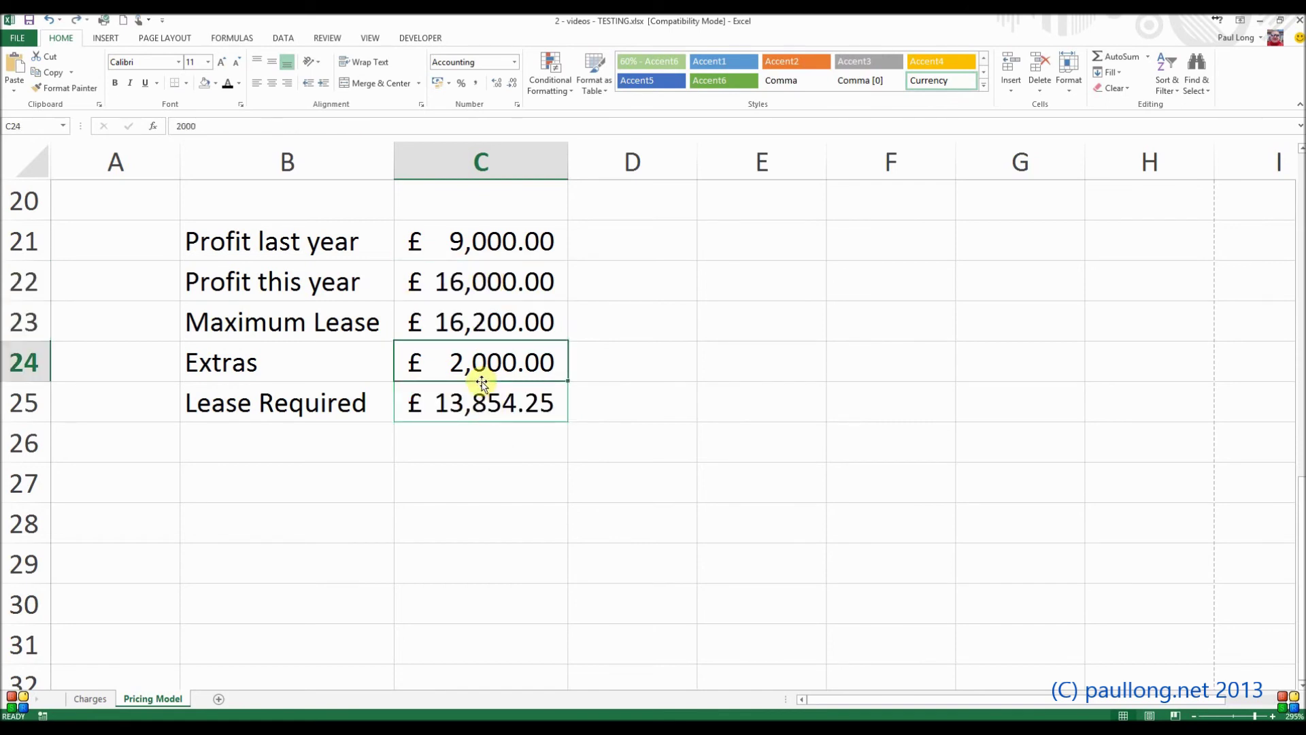
pyautogui.click(482, 396)
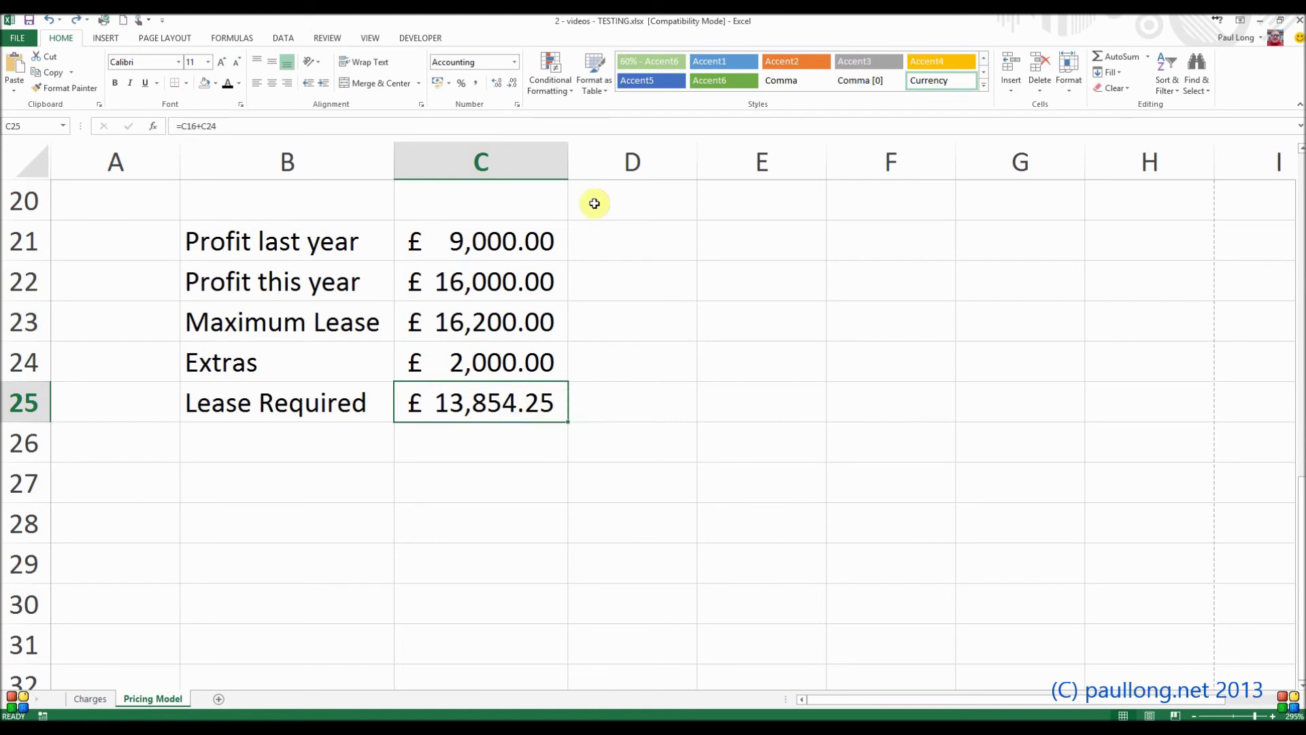
pyautogui.click(565, 89)
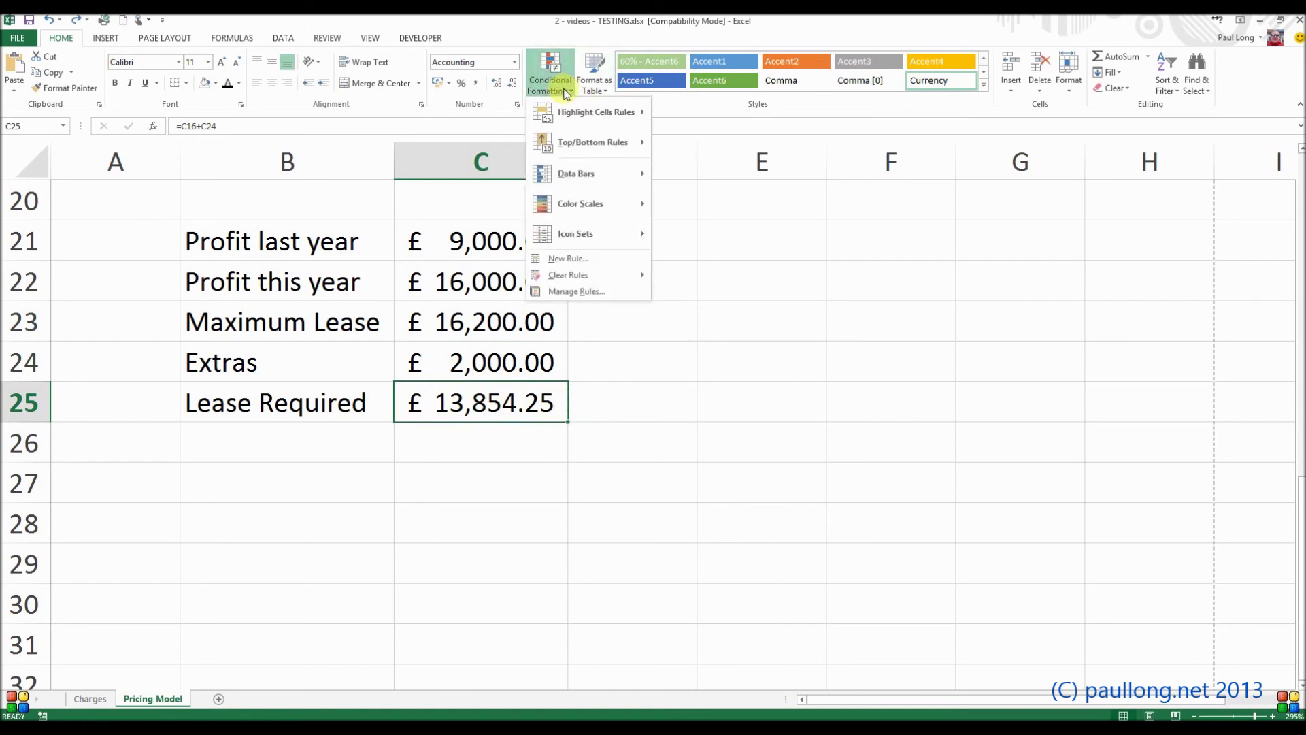
# Step: Open the Conditional Formatting Rules Manager to show both C25 rules beside the lease figures
pyautogui.click(579, 291)
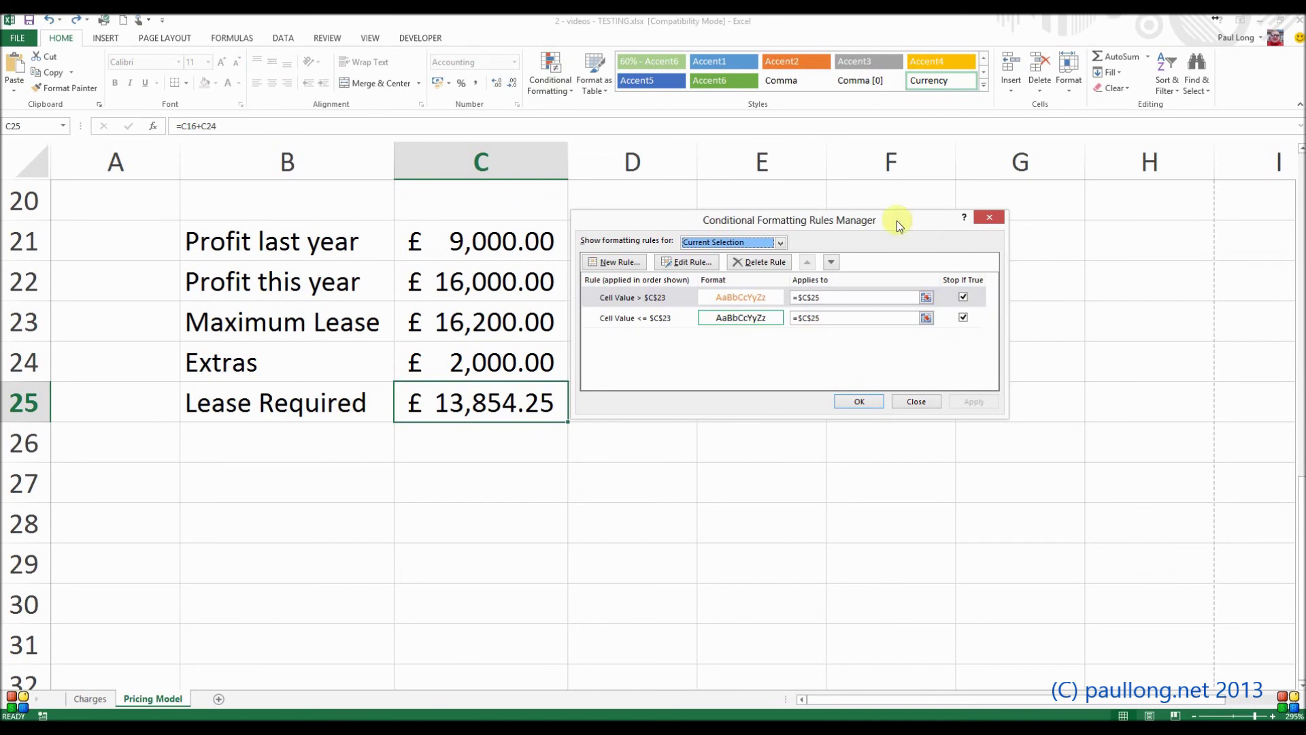
pyautogui.moveTo(649, 218); pyautogui.dragTo(652, 292)
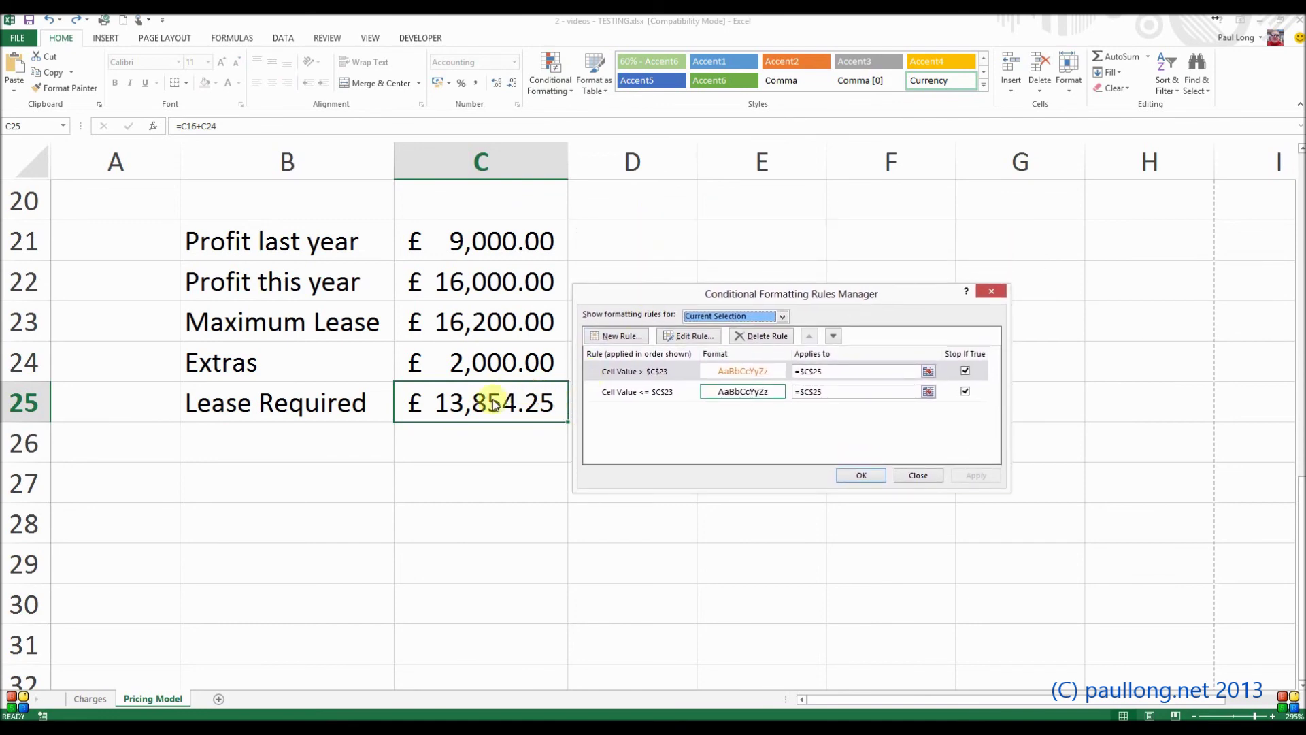